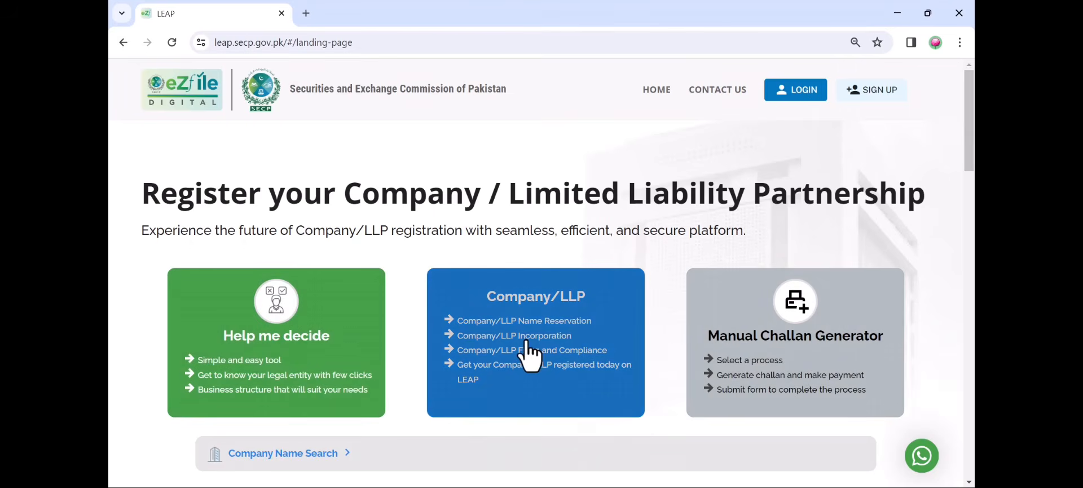
# Open the Company/LLP login page with the saved username and password already filled in
pyautogui.click(526, 342)
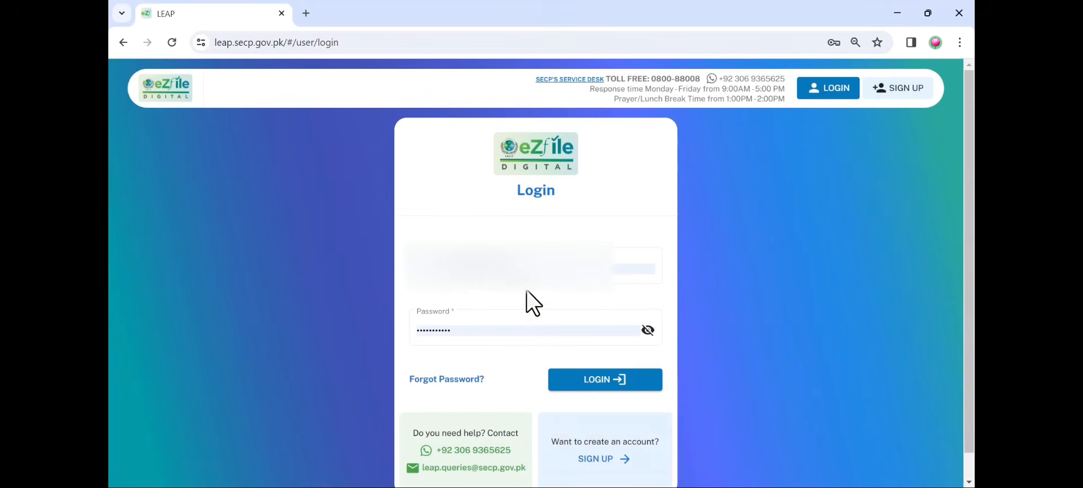
pyautogui.click(528, 272)
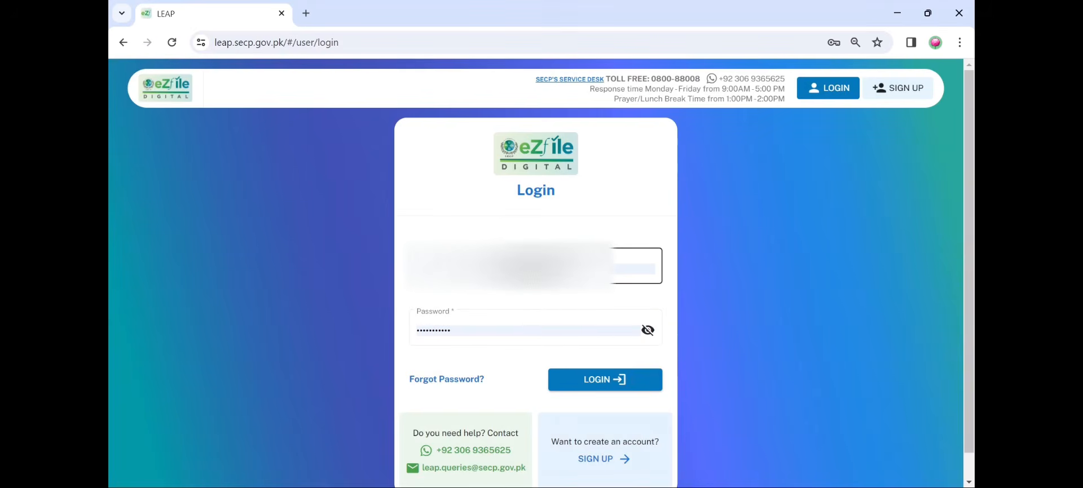
pyautogui.click(631, 199)
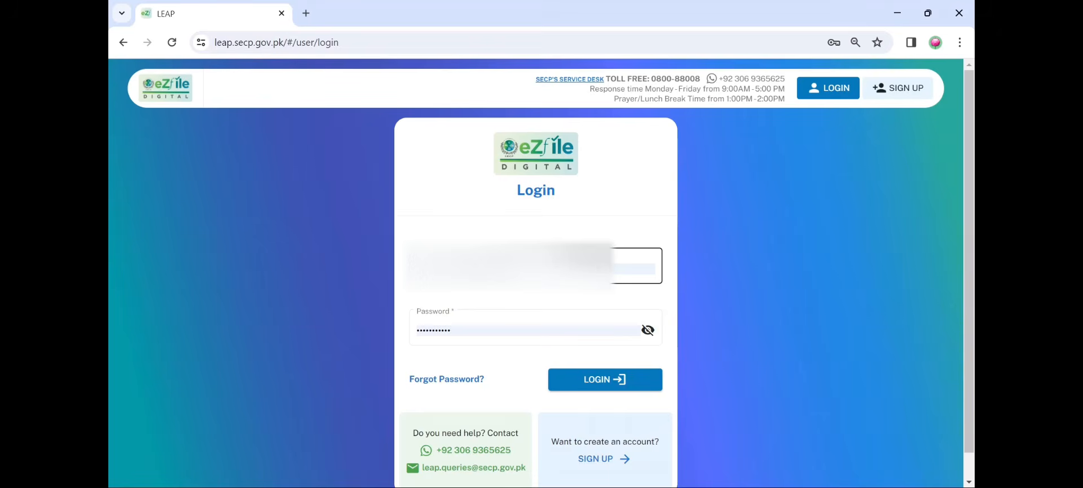
# Sign up as a Pakistani citizen and CNIC holder to reach the CNIC Verification form
pyautogui.click(602, 458)
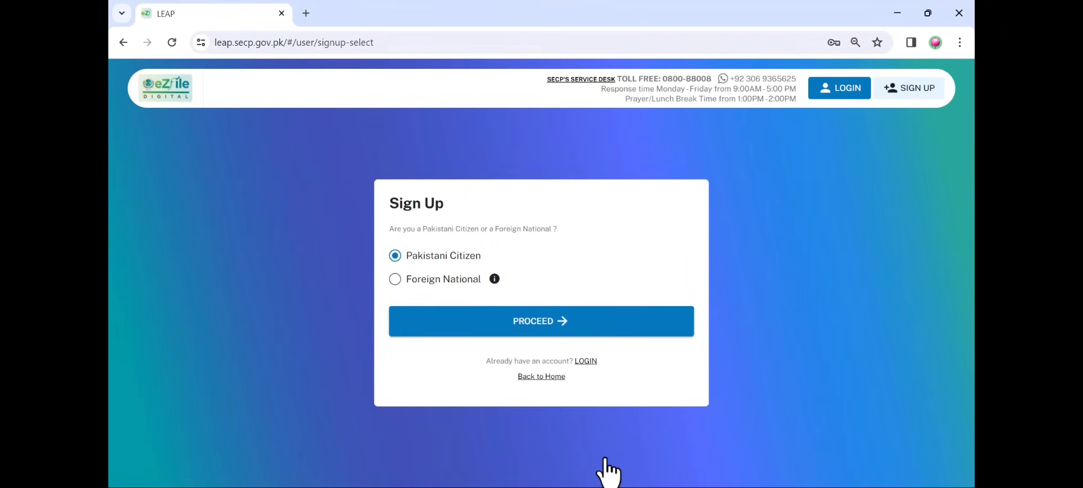
pyautogui.click(605, 325)
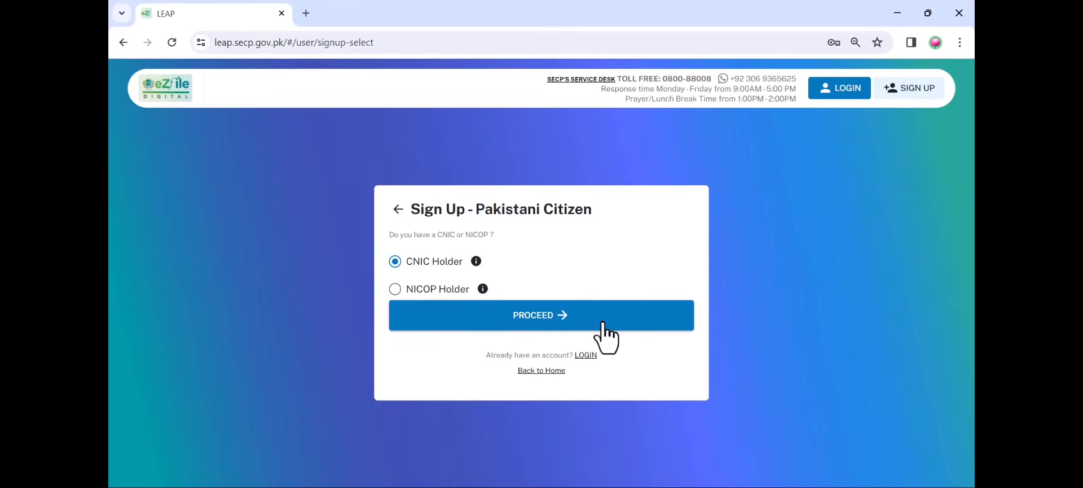
pyautogui.click(603, 323)
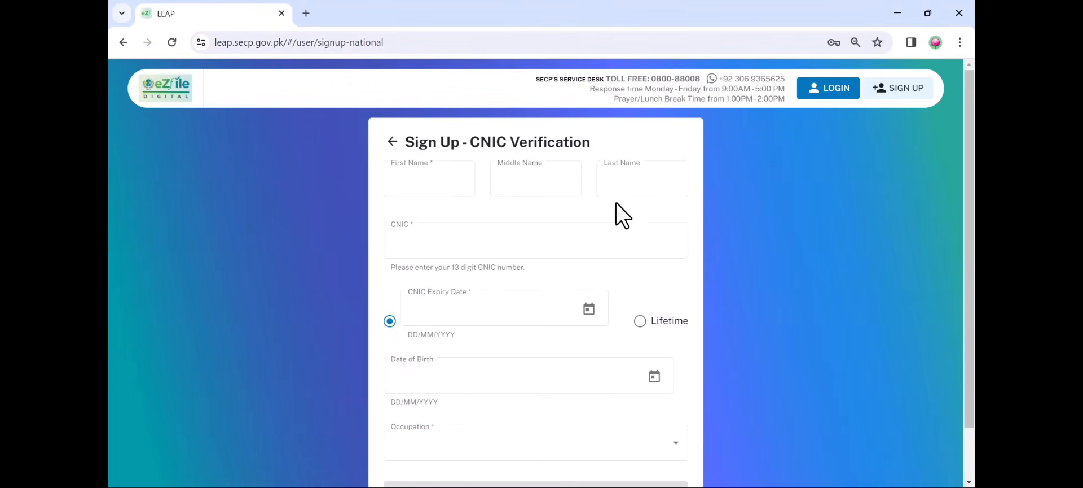
# Try the CNIC expiry and Date of Birth date pickers without entering any dates
pyautogui.click(500, 316)
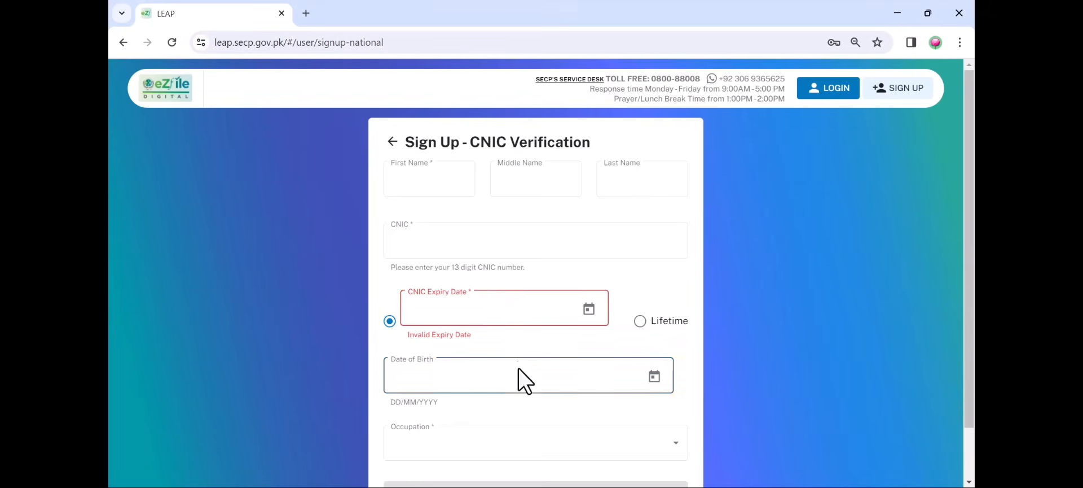
pyautogui.click(654, 376)
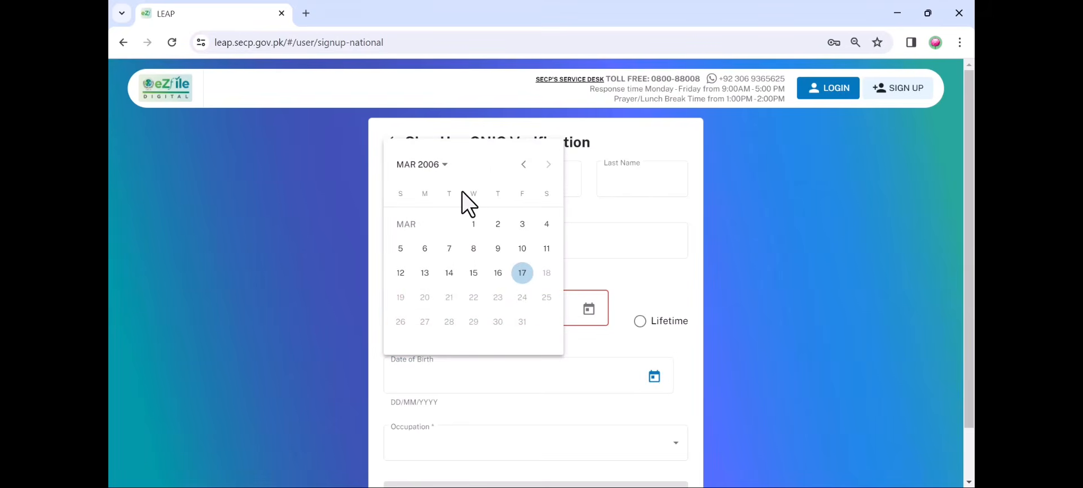
pyautogui.click(436, 165)
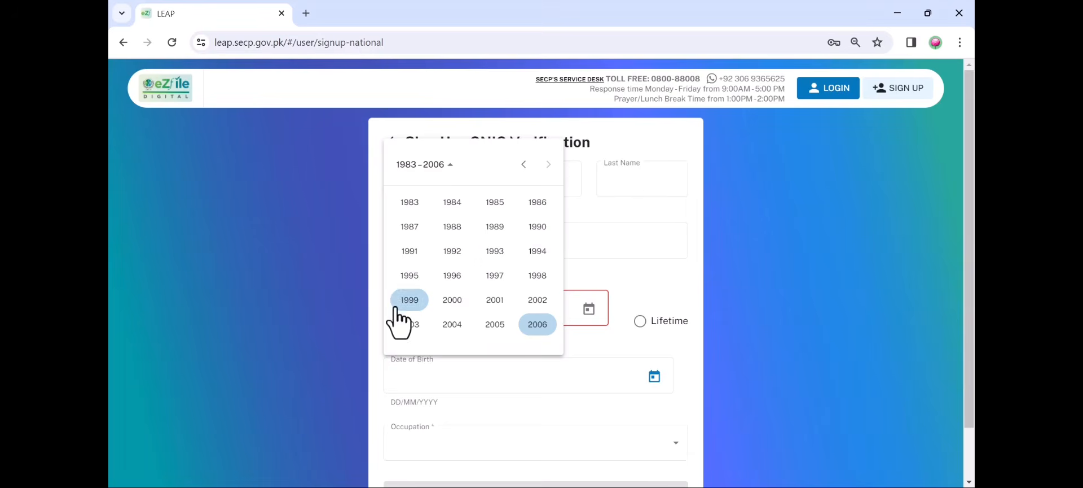
pyautogui.click(377, 319)
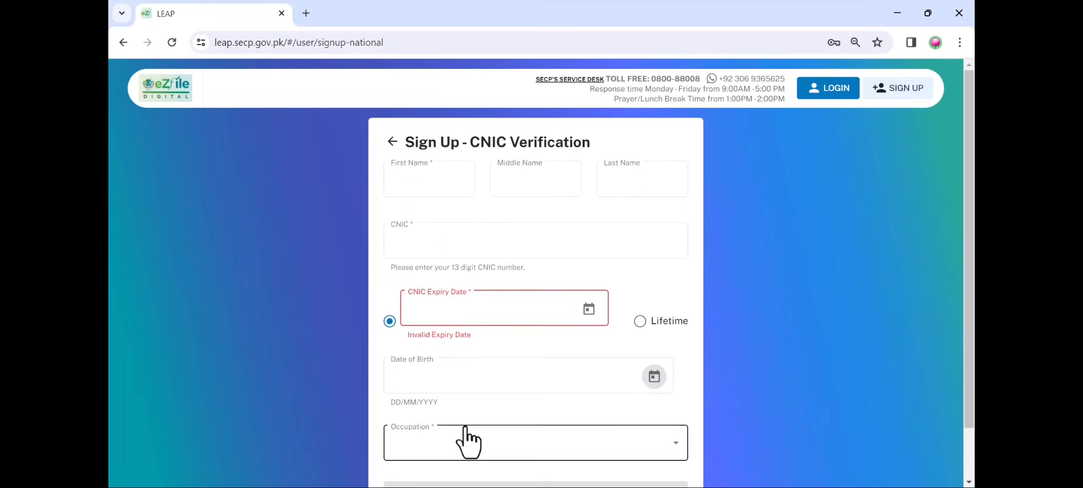
pyautogui.click(486, 389)
pyautogui.scroll(-1, 830, 403)
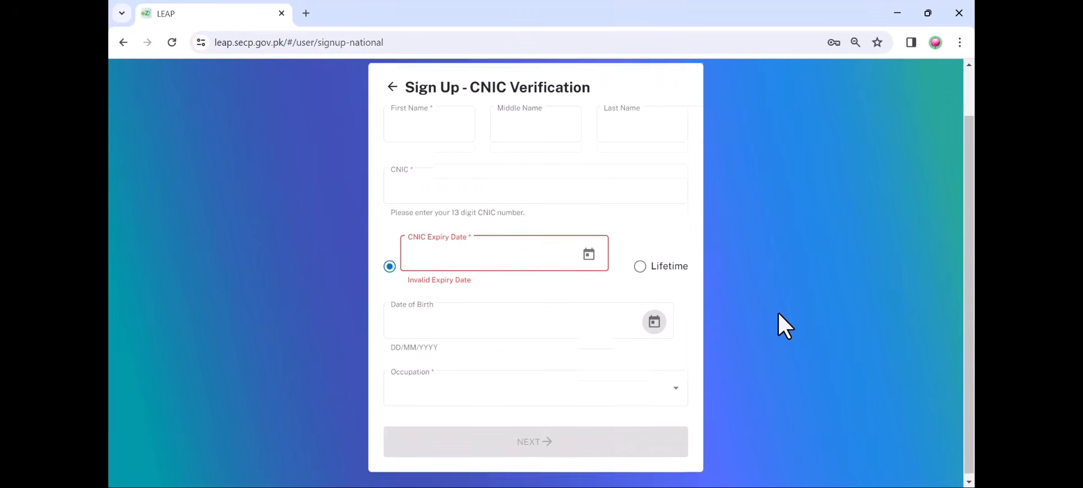
pyautogui.scroll(1, 777, 312)
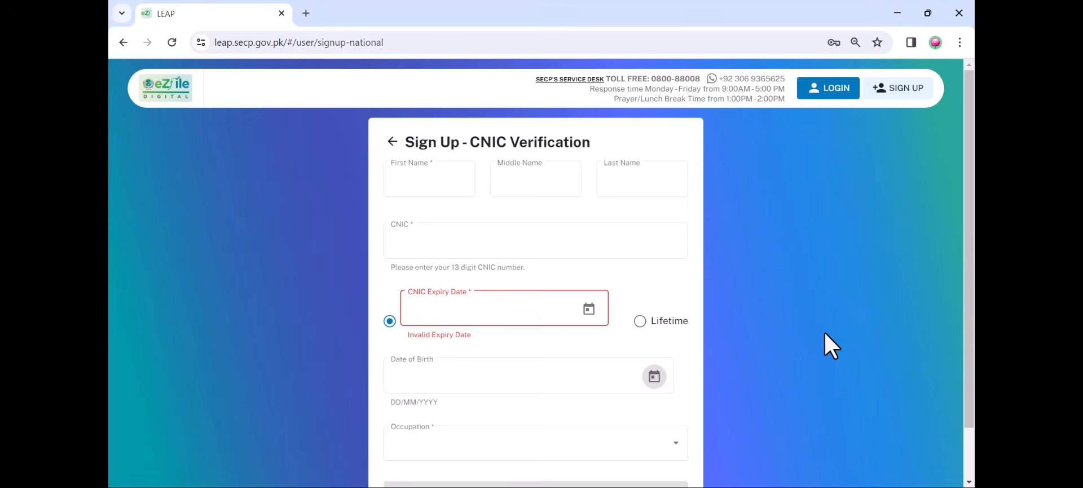
pyautogui.scroll(-1, 824, 333)
pyautogui.scroll(1, 816, 333)
# Return to the login page and sign in with the prefilled credentials
pyautogui.click(813, 84)
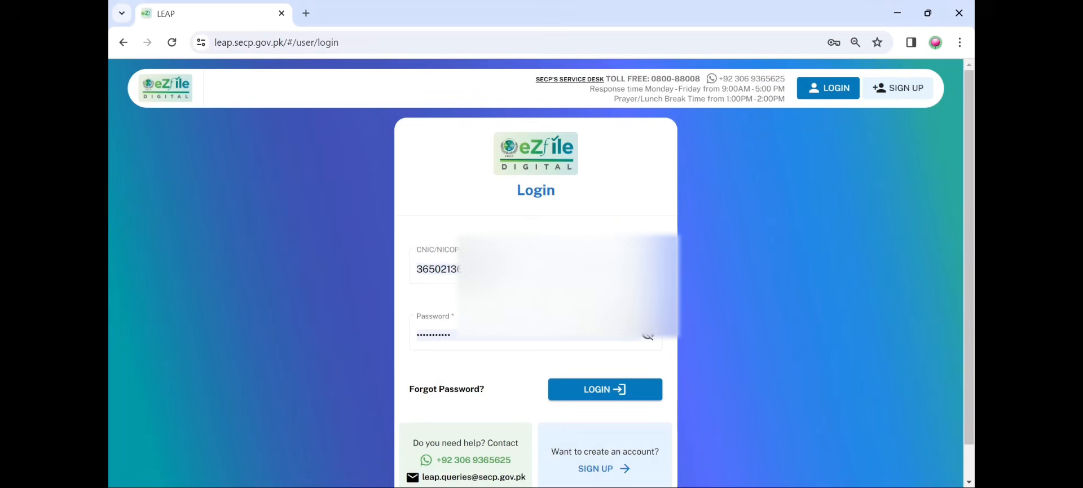
pyautogui.click(609, 339)
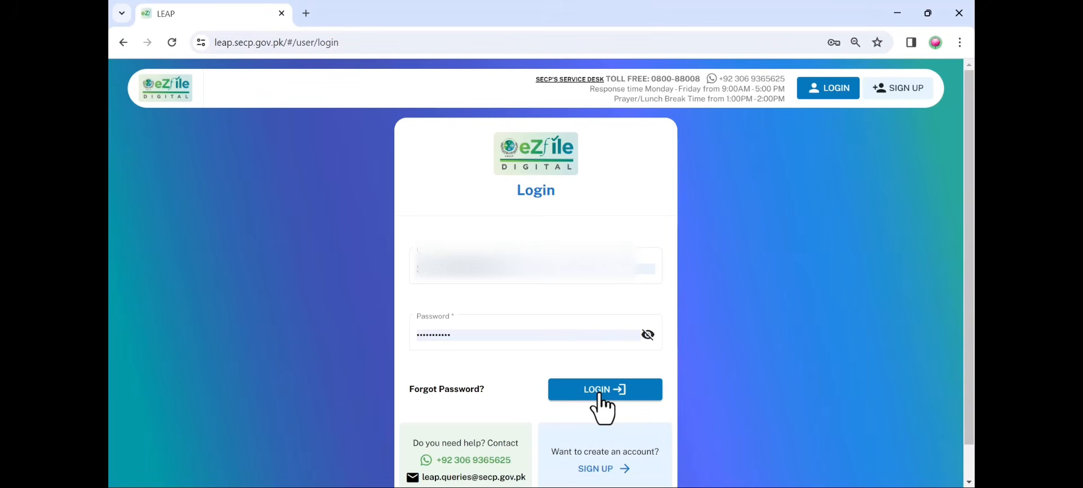
pyautogui.click(600, 394)
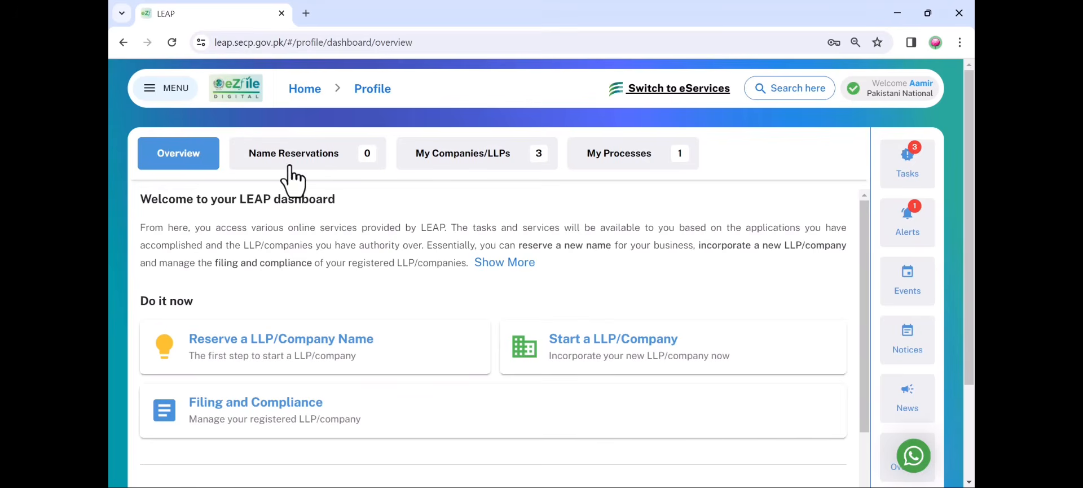
# Choose Reserve a LLP/Company Name as Combined Name Reservation & Incorporation and proceed
pyautogui.click(327, 335)
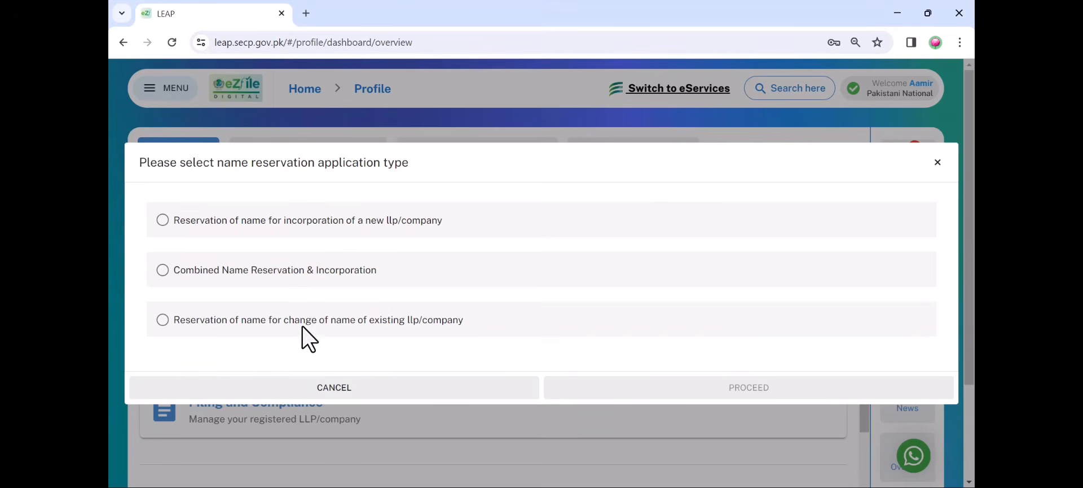
pyautogui.click(163, 271)
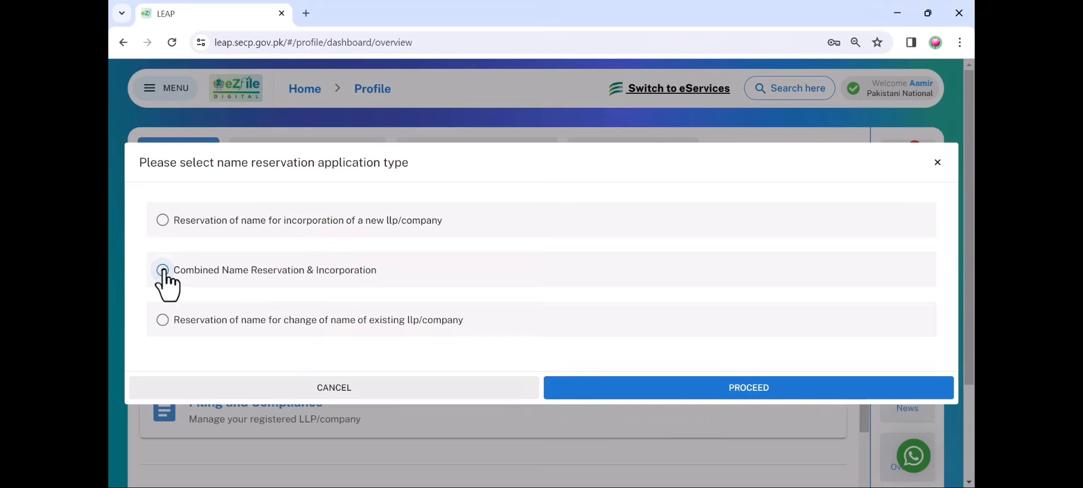
pyautogui.click(678, 394)
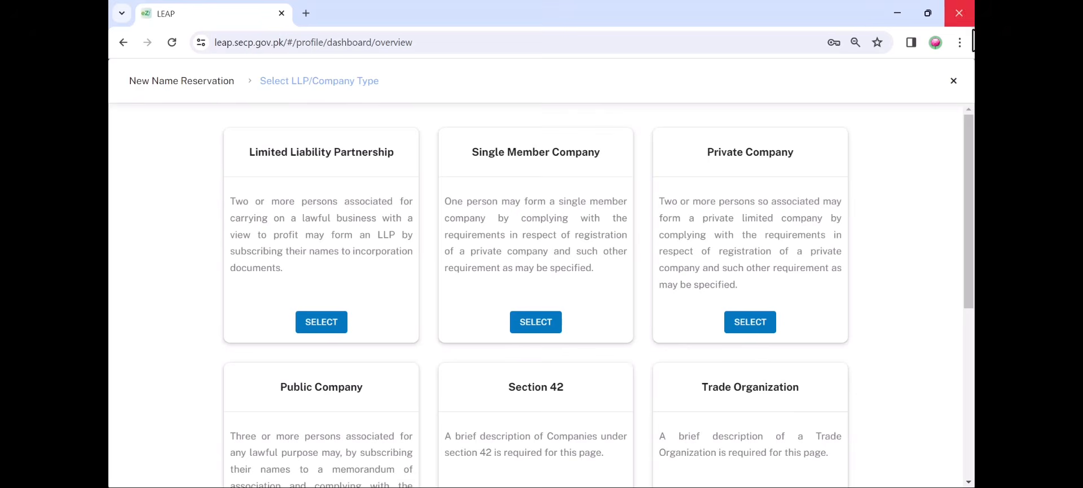
# Select Private Company and check the proposed company name (the applicant's name) for availability
pyautogui.click(738, 325)
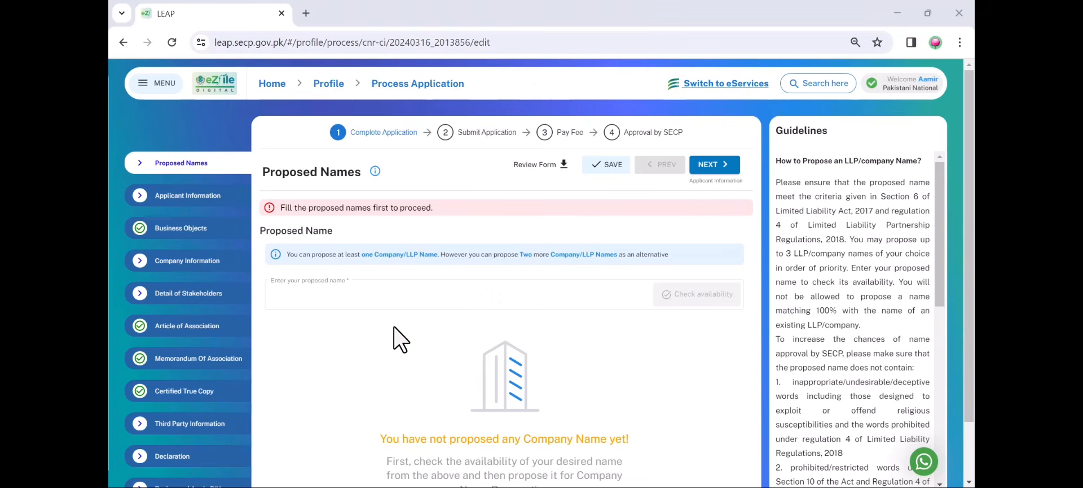
pyautogui.click(450, 305)
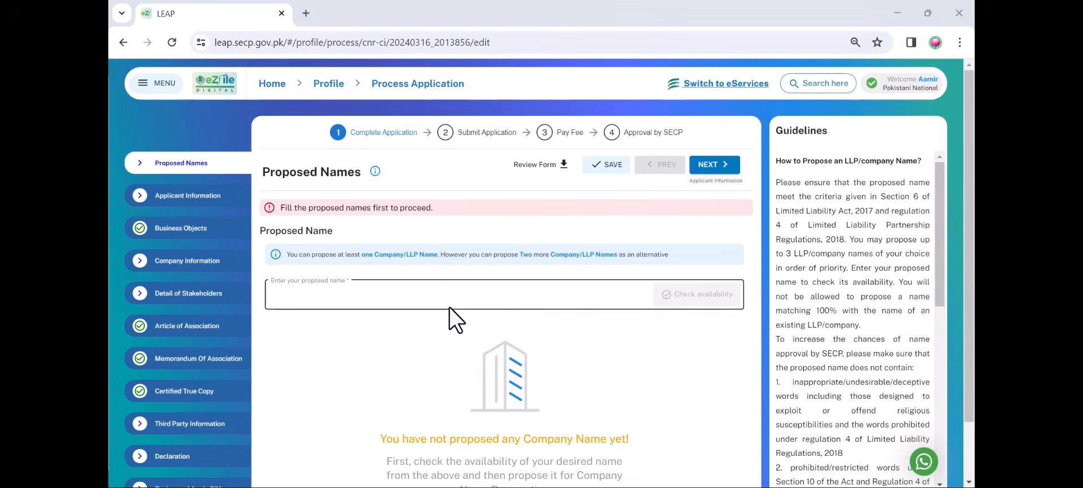
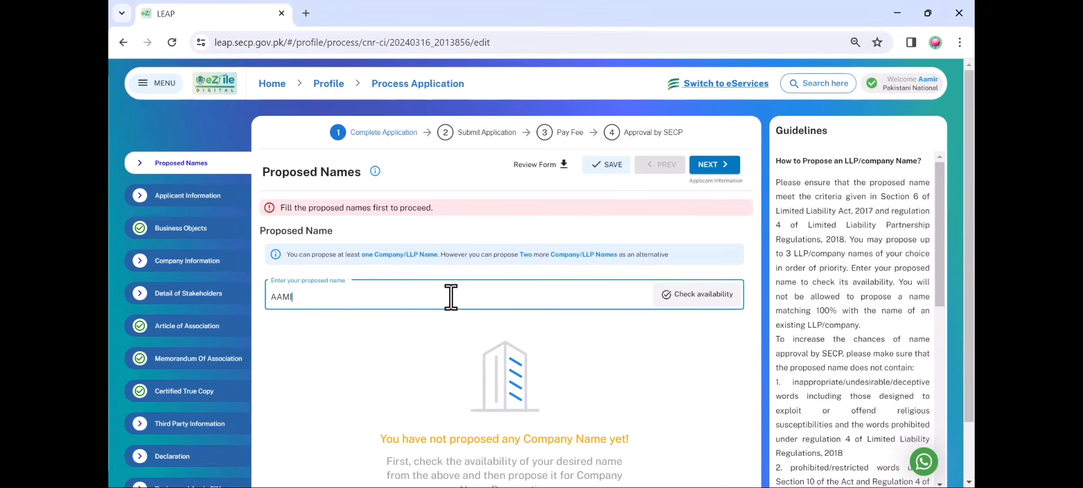
pyautogui.press('Return')
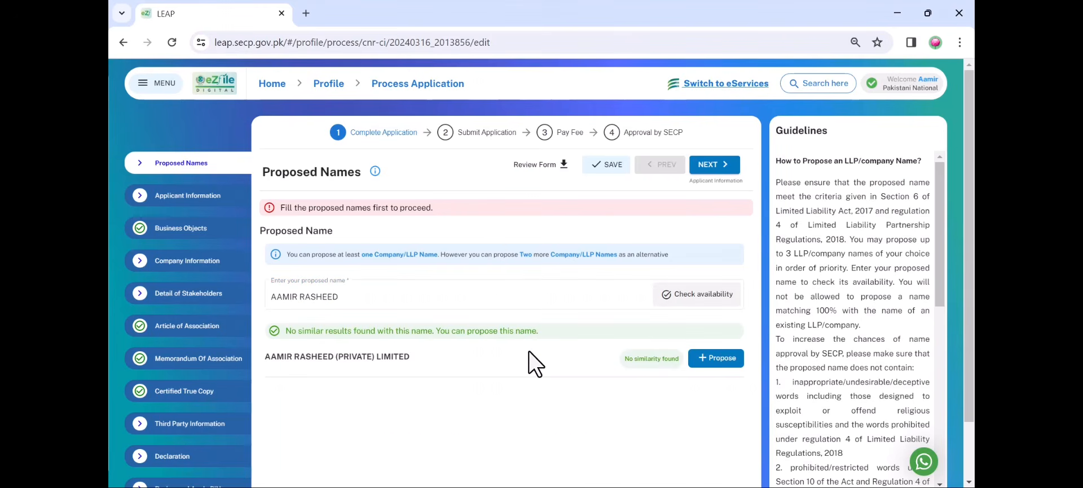
# Propose the available name with significance 'MY NAME' and continue to Applicant Information
pyautogui.click(717, 357)
pyautogui.click(503, 395)
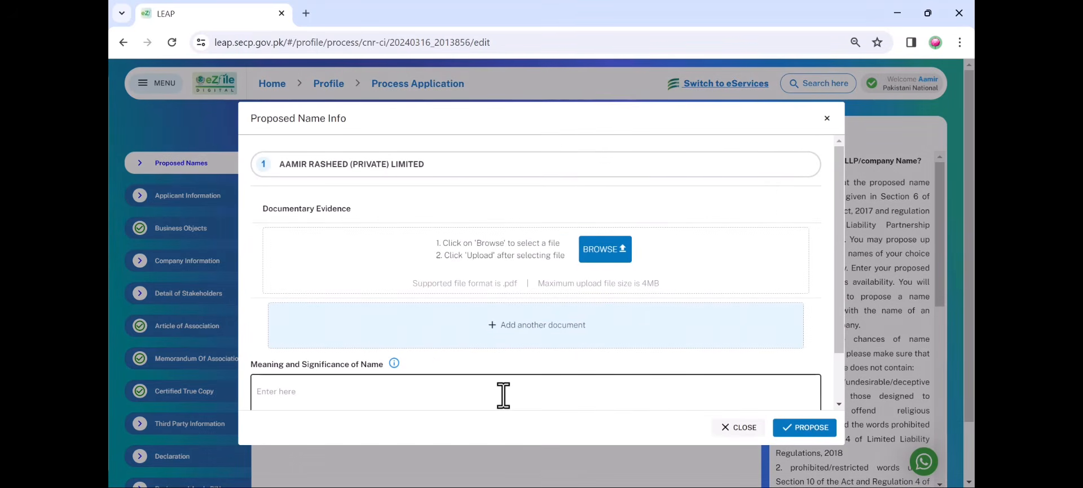
pyautogui.click(489, 401)
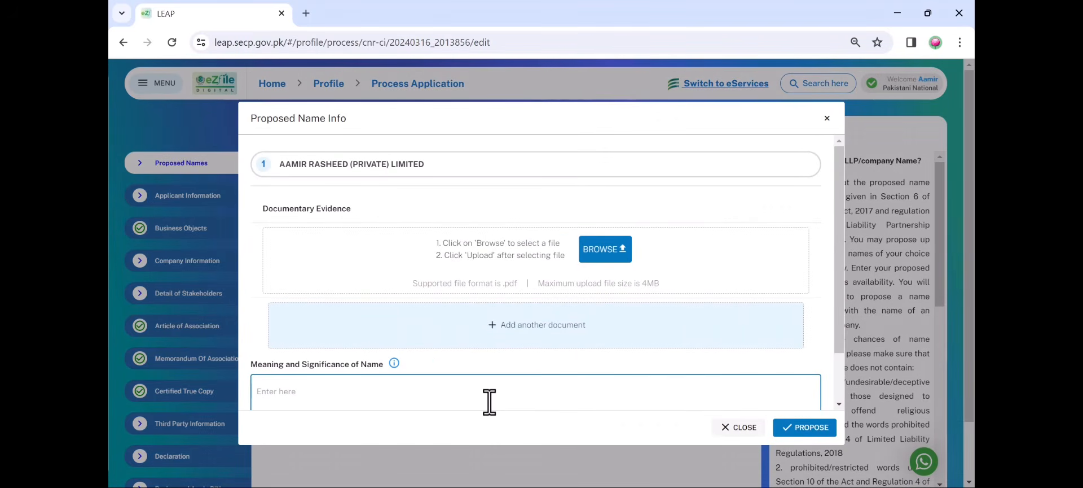
pyautogui.write('MY NAME')
pyautogui.click(805, 427)
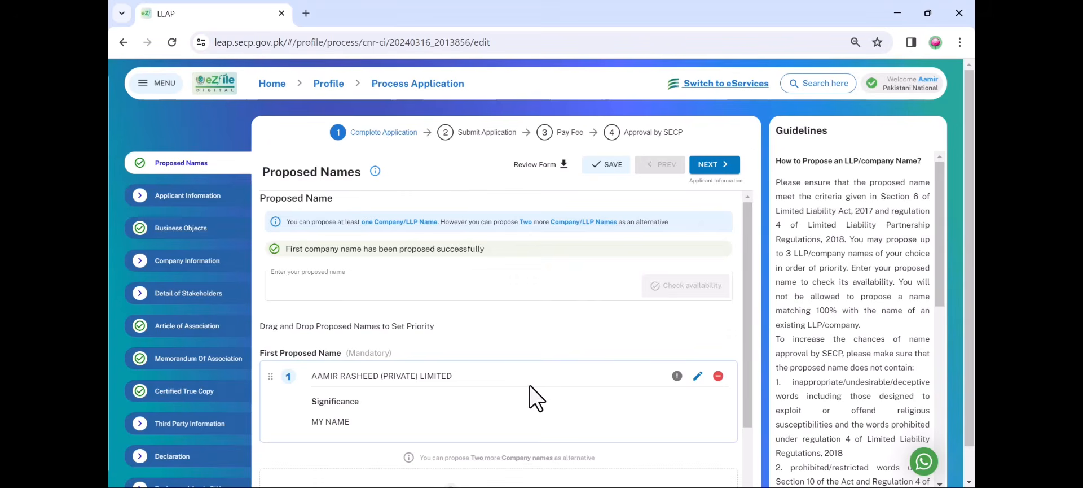
pyautogui.scroll(-2, 537, 367)
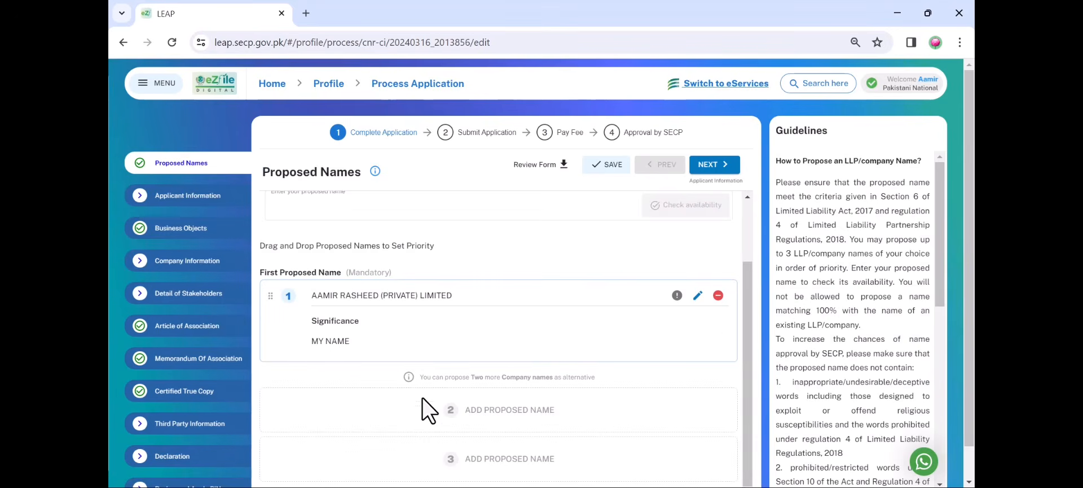
pyautogui.scroll(-1, 423, 398)
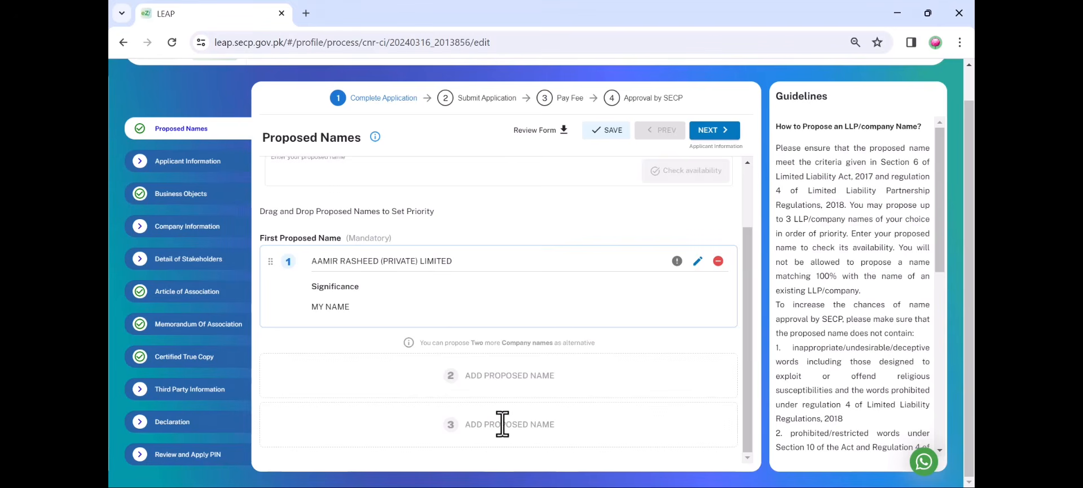
pyautogui.click(721, 135)
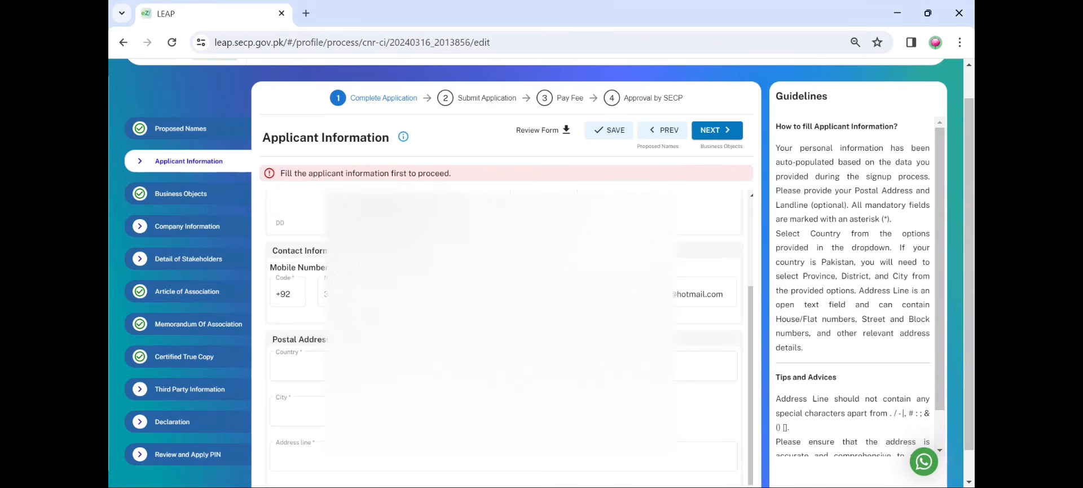
# Look over the Applicant Information form and go on to Business Objects
pyautogui.scroll(2, 502, 338)
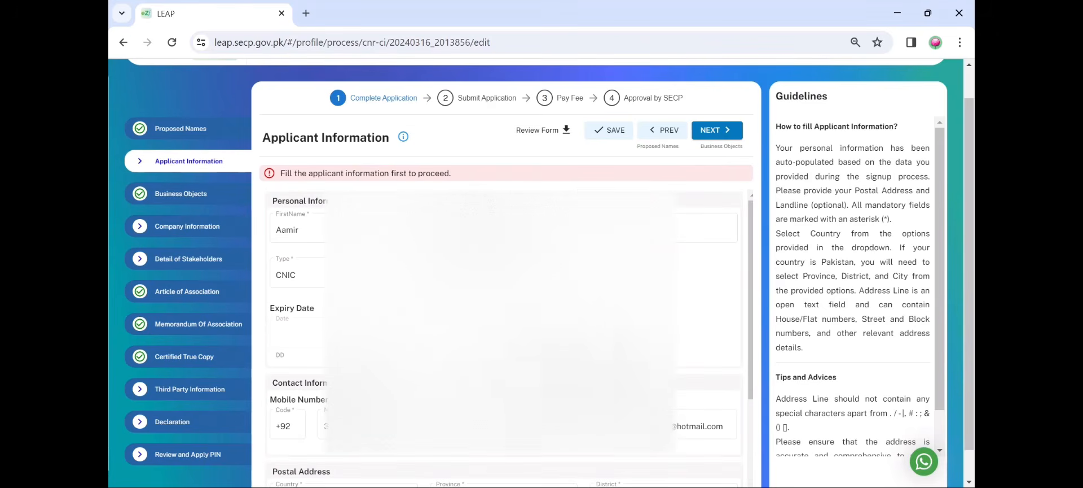
pyautogui.scroll(-2, 502, 339)
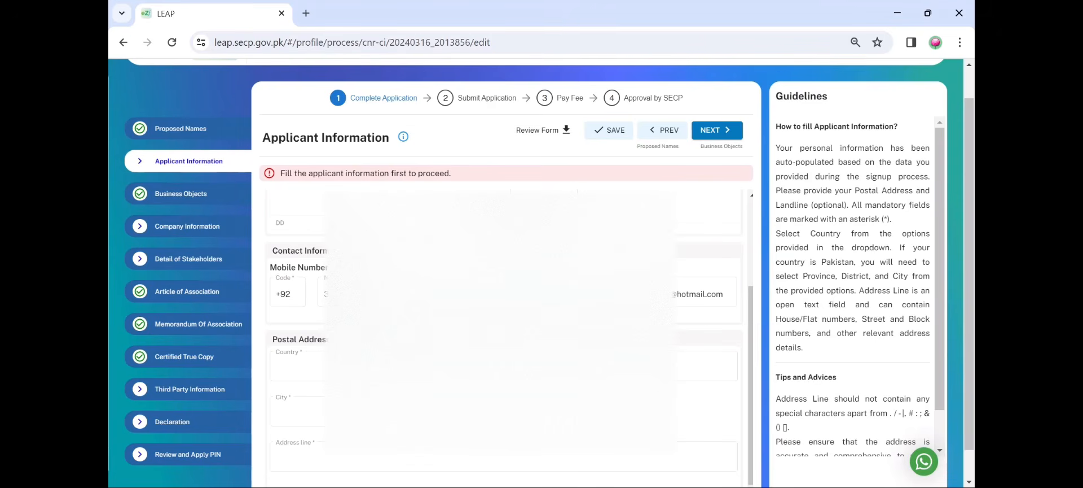
pyautogui.click(718, 135)
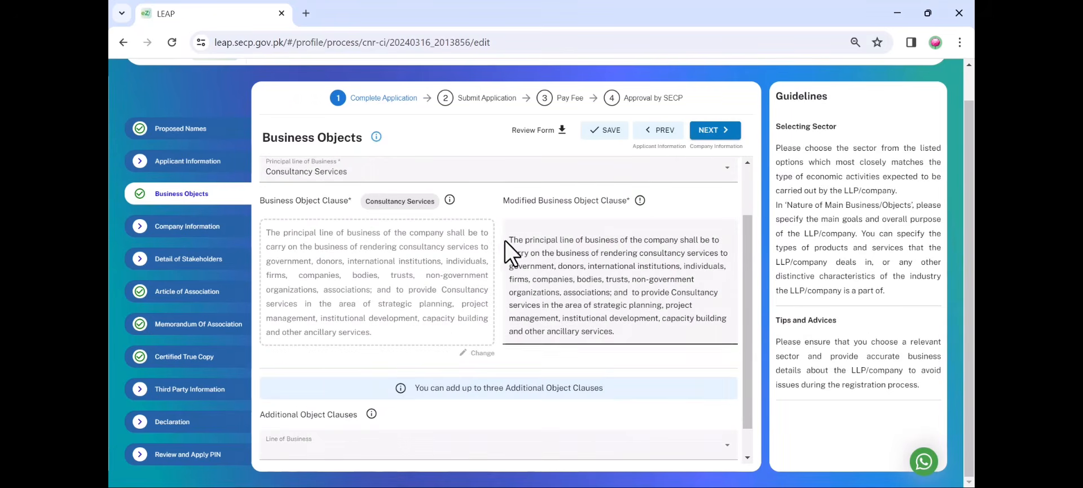
# Browse the Sector list, keeping Services with Consultancy Services as the principal line
pyautogui.scroll(2, 467, 251)
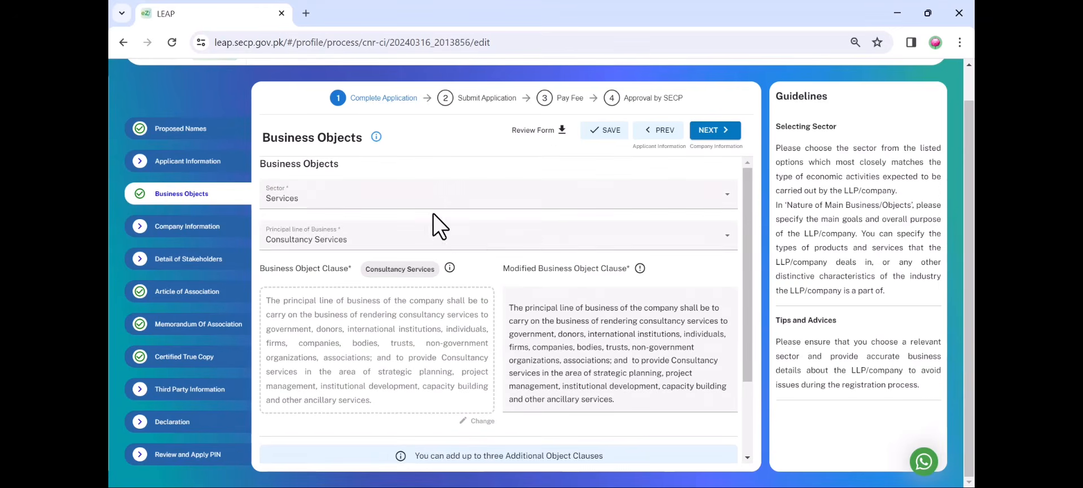
pyautogui.click(434, 206)
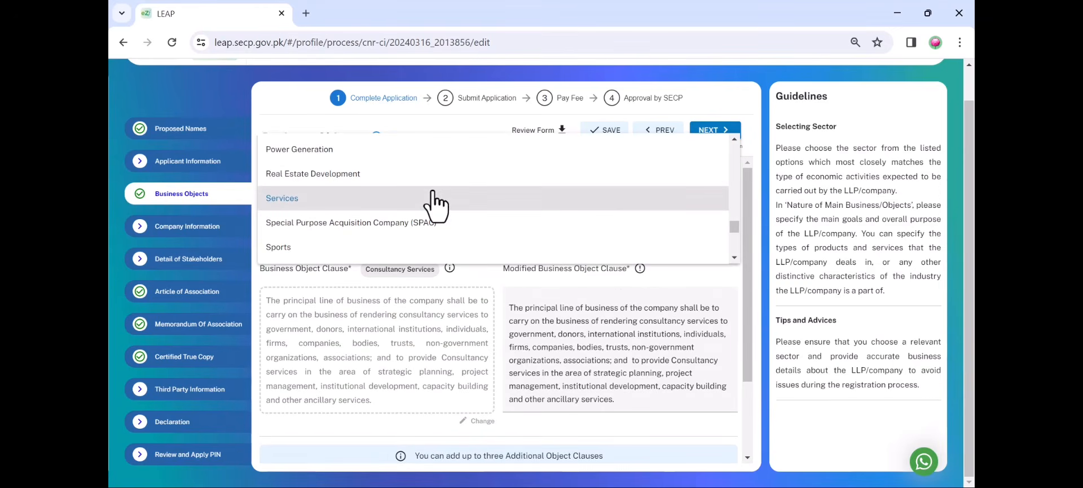
pyautogui.scroll(3, 435, 206)
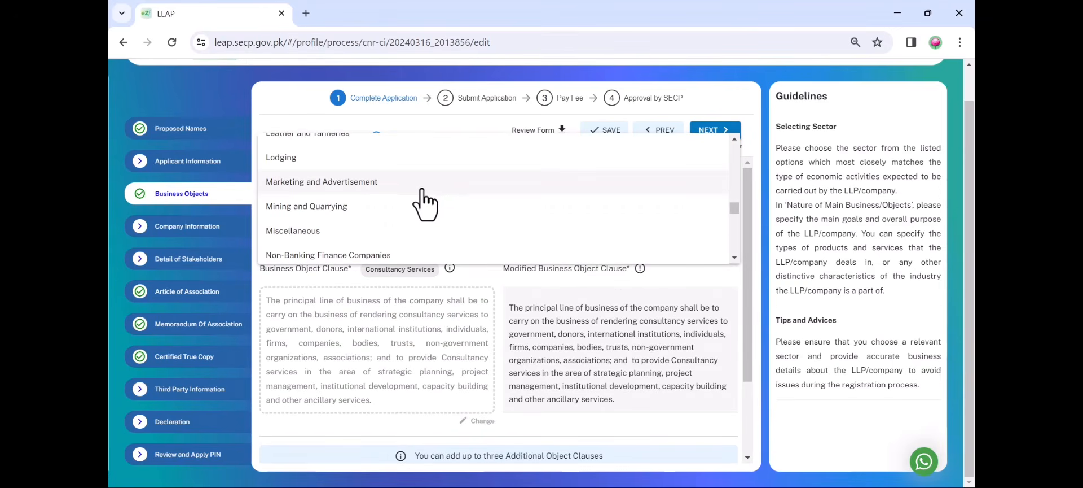
pyautogui.scroll(4, 420, 192)
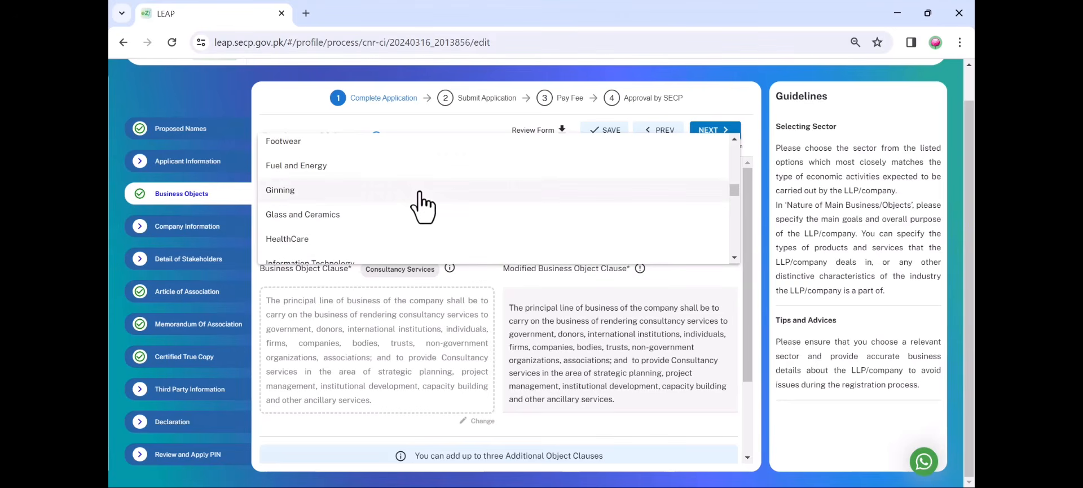
pyautogui.scroll(3, 423, 192)
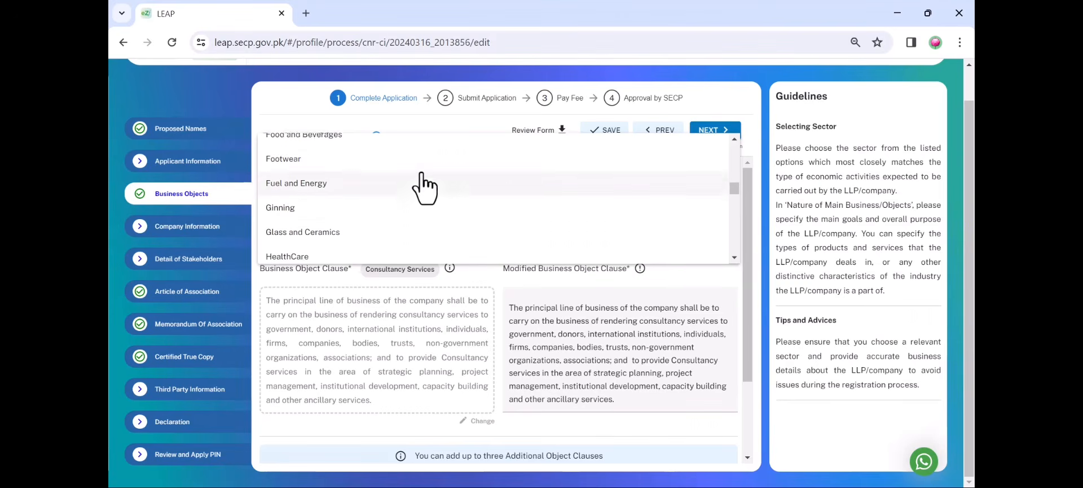
pyautogui.click(456, 344)
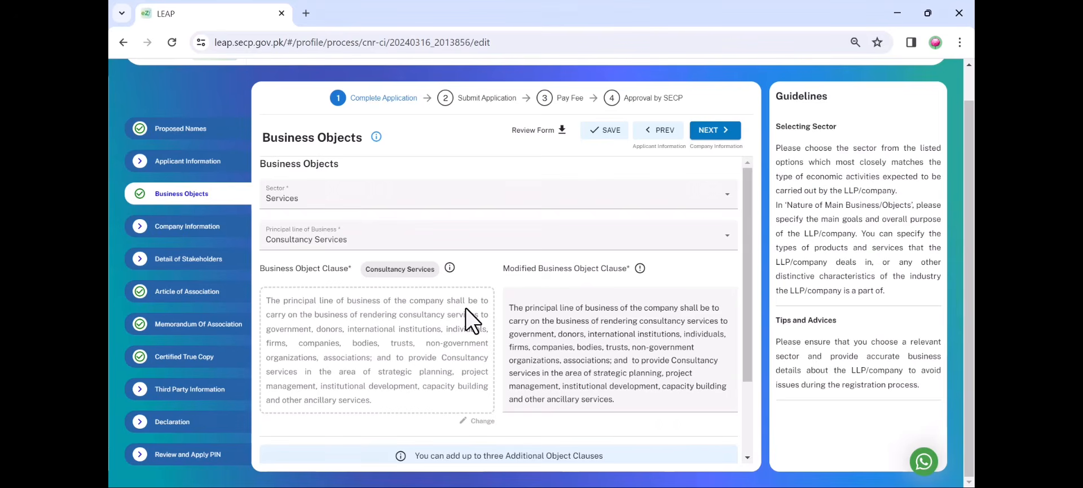
# In Company Information, re-enter face value 100 and check 100000 shares
pyautogui.click(714, 130)
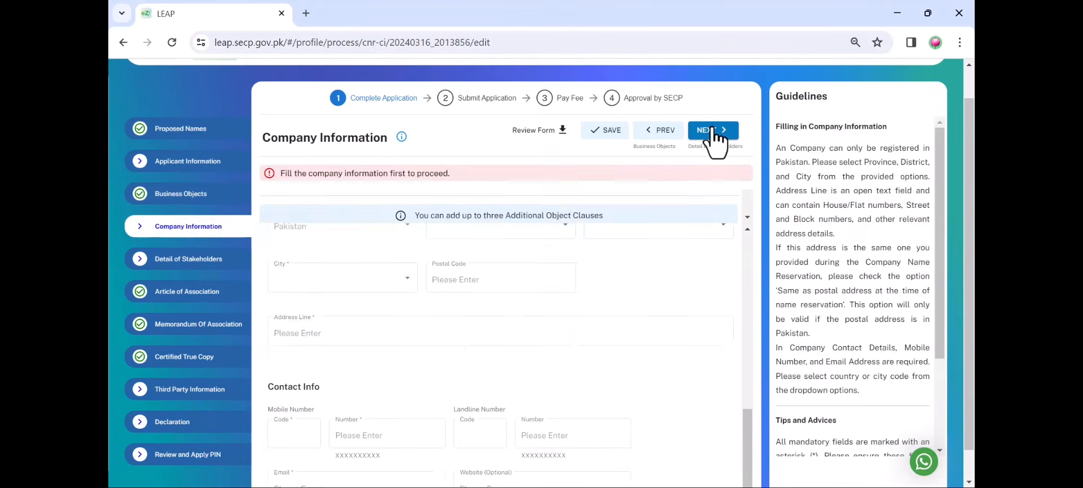
pyautogui.scroll(5, 655, 256)
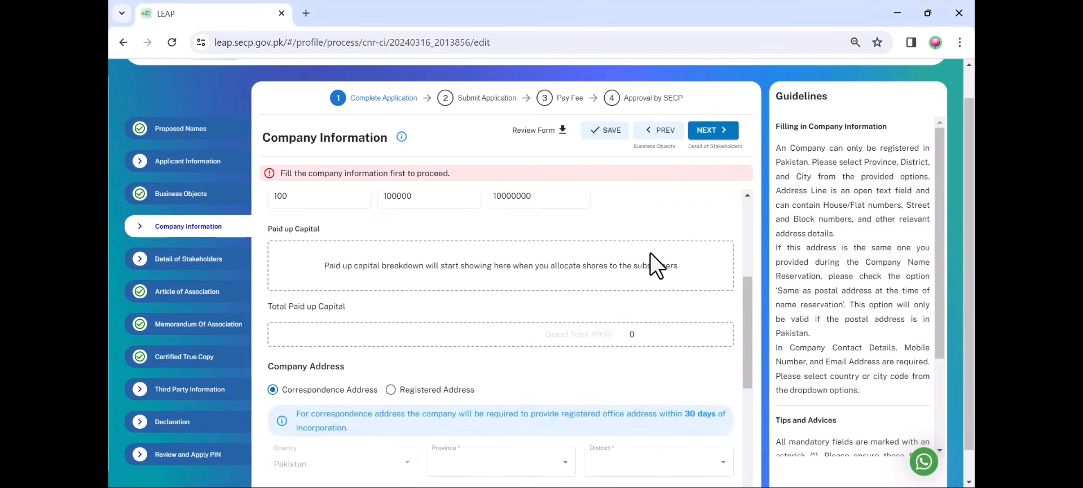
pyautogui.scroll(4, 650, 254)
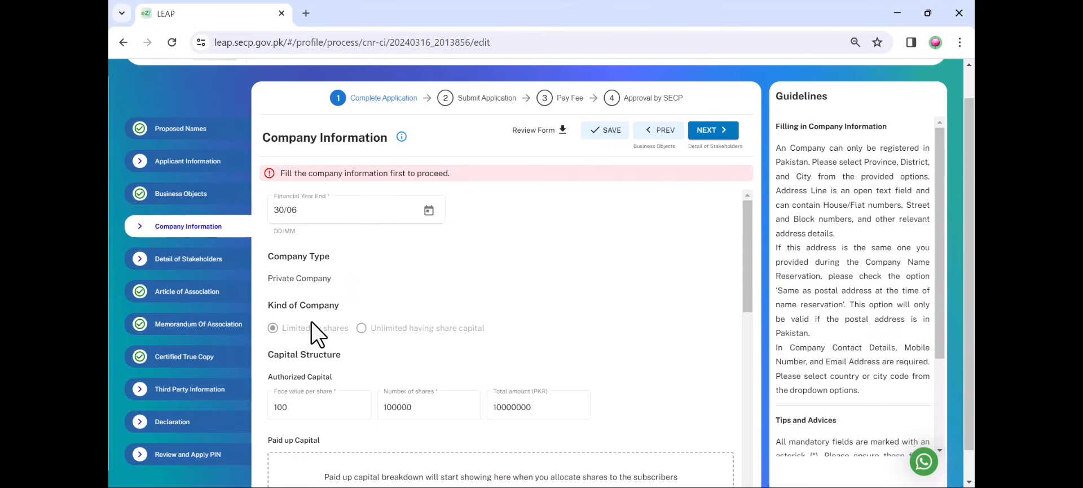
pyautogui.scroll(-1, 307, 331)
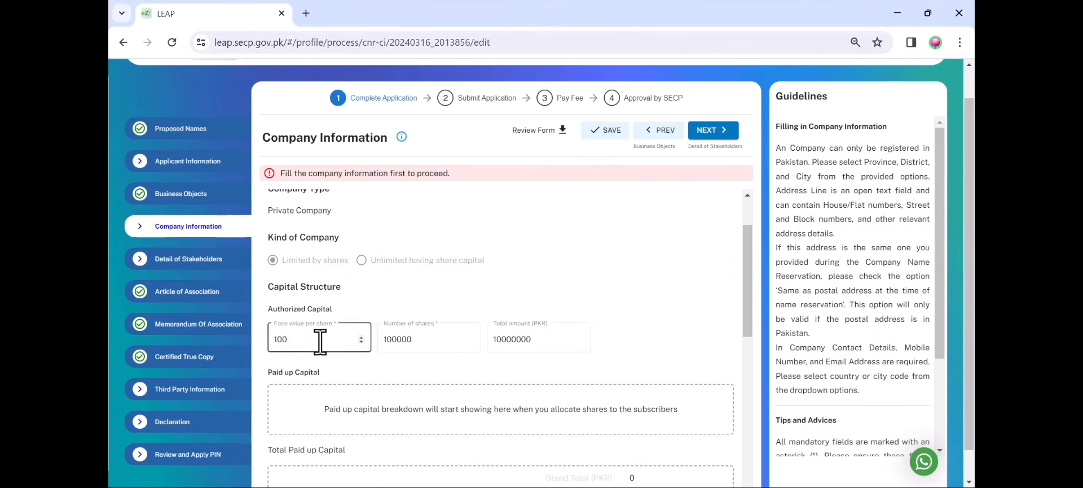
pyautogui.click(320, 340)
pyautogui.press('BackSpace')
pyautogui.write('0')
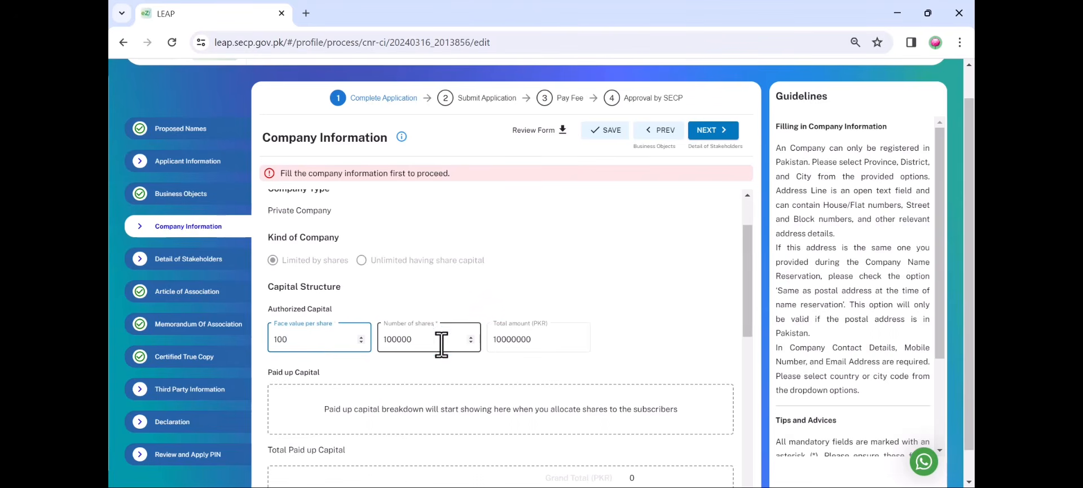
pyautogui.click(440, 341)
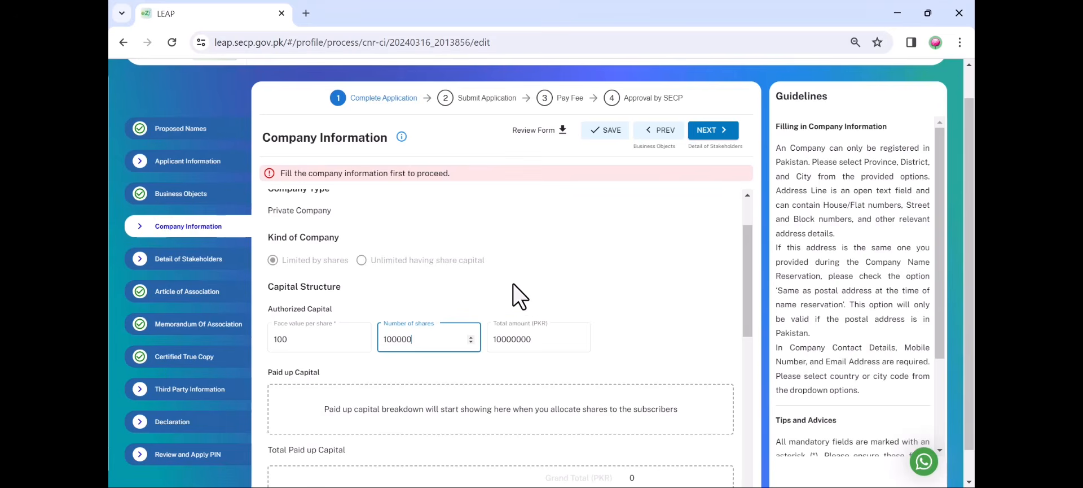
# Scroll through the address fields and continue to Detail of Stakeholders
pyautogui.scroll(-1, 648, 274)
pyautogui.scroll(-3, 647, 275)
pyautogui.scroll(1, 649, 283)
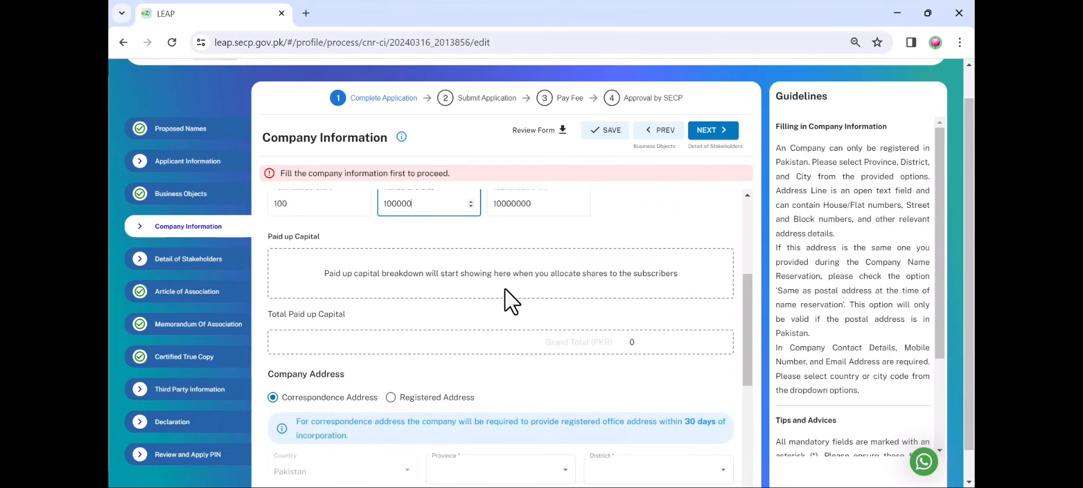
pyautogui.scroll(-1, 502, 343)
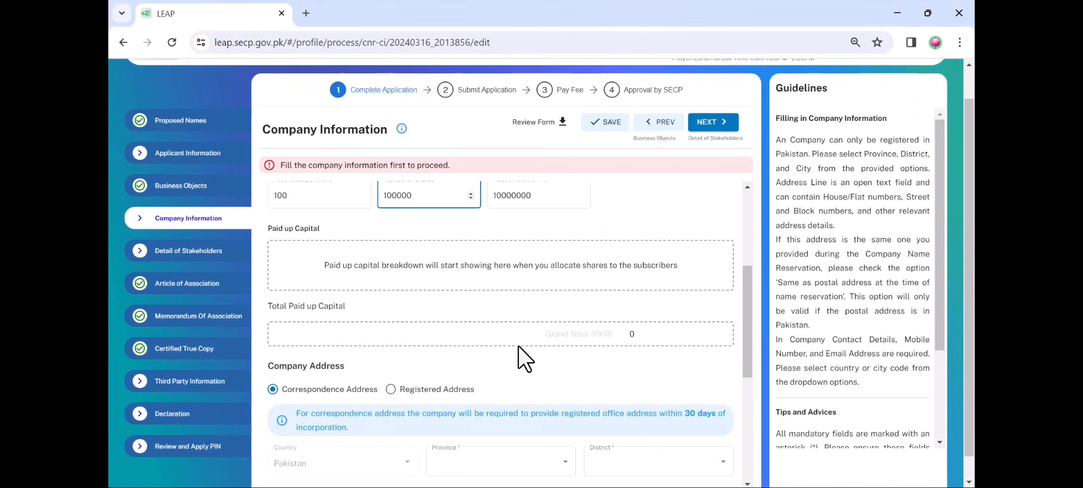
pyautogui.scroll(-1, 513, 346)
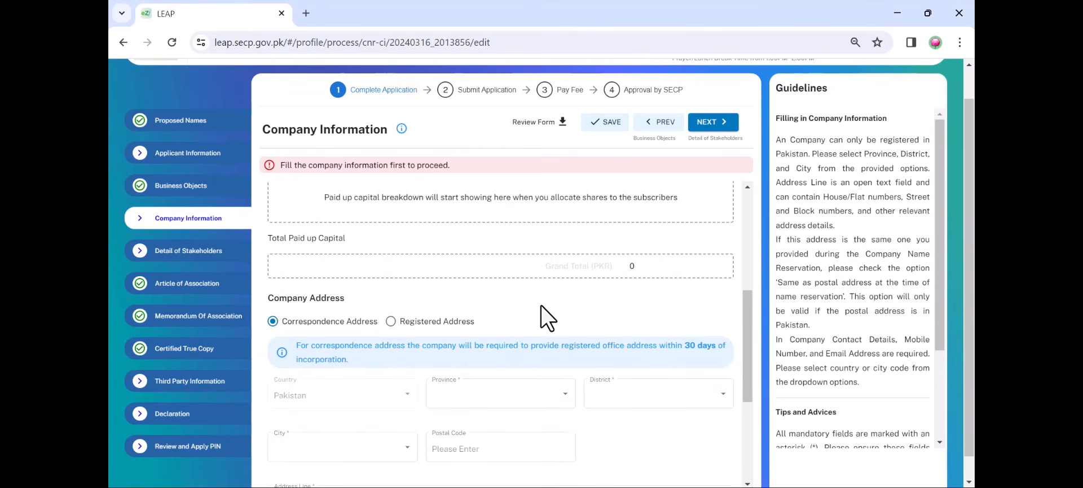
pyautogui.scroll(-2, 540, 306)
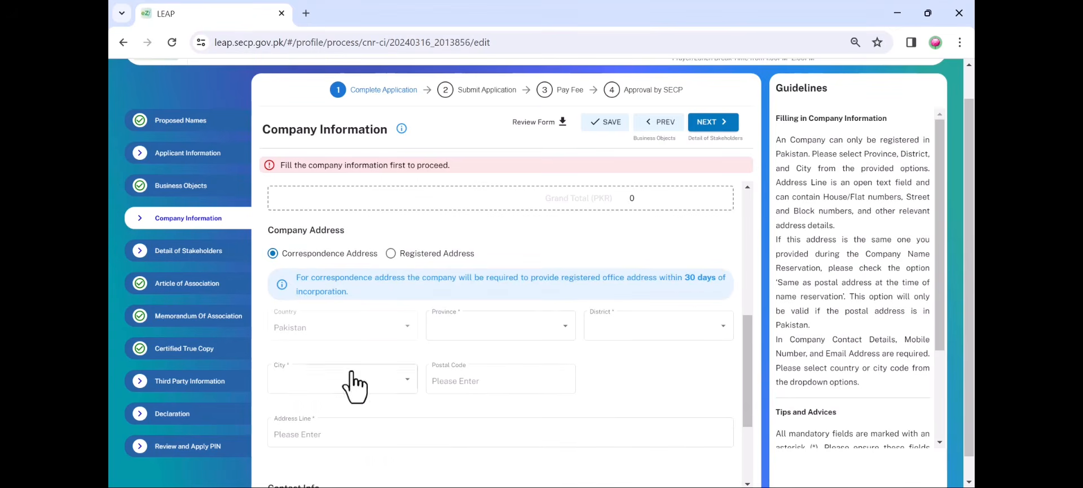
pyautogui.scroll(-2, 372, 343)
pyautogui.scroll(-1, 405, 365)
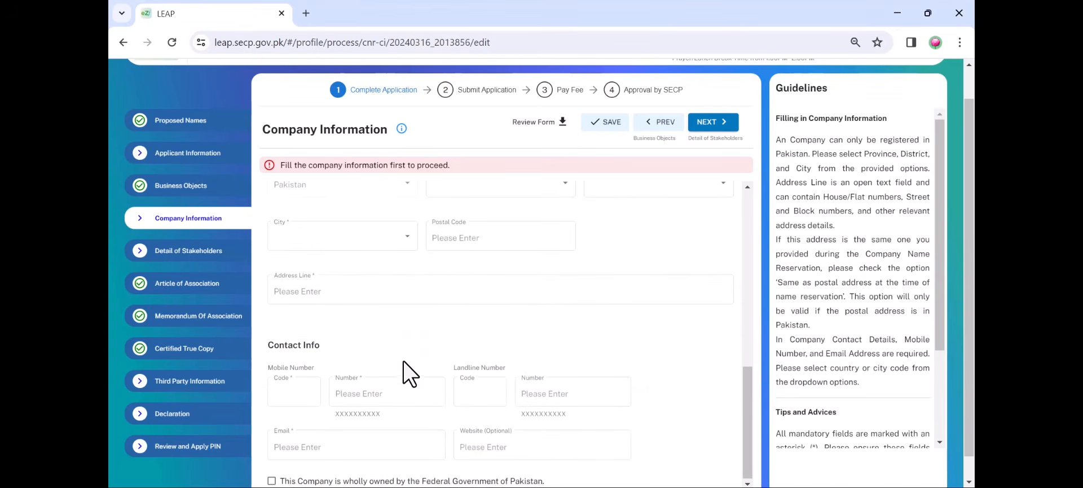
pyautogui.scroll(-1, 410, 374)
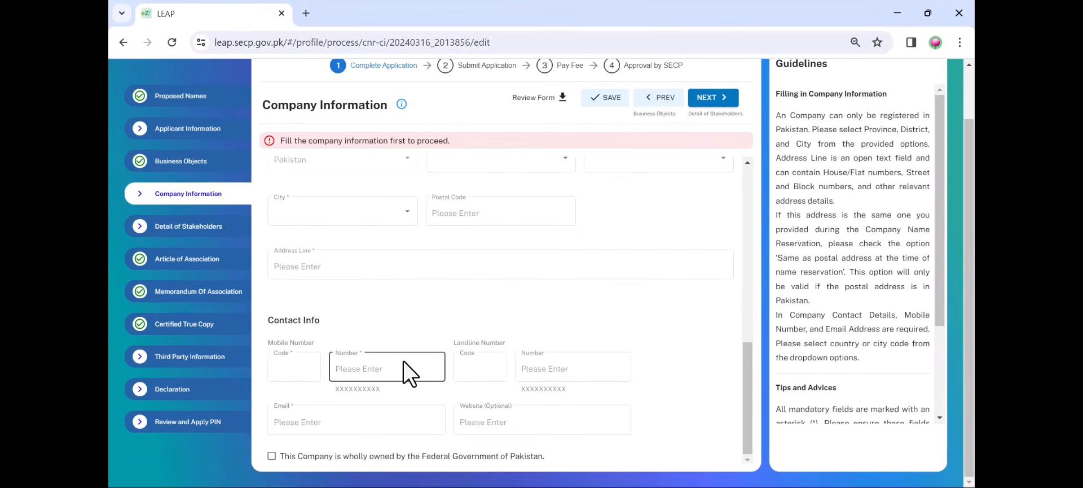
pyautogui.click(724, 102)
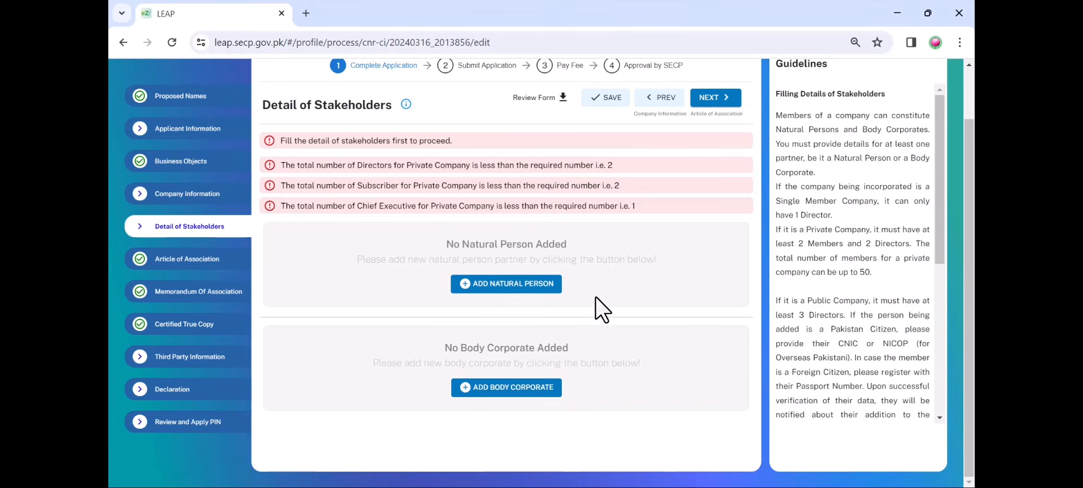
# Start a natural person stakeholder as a Pakistani Director identified by CNIC, typing part of the CNIC
pyautogui.click(533, 286)
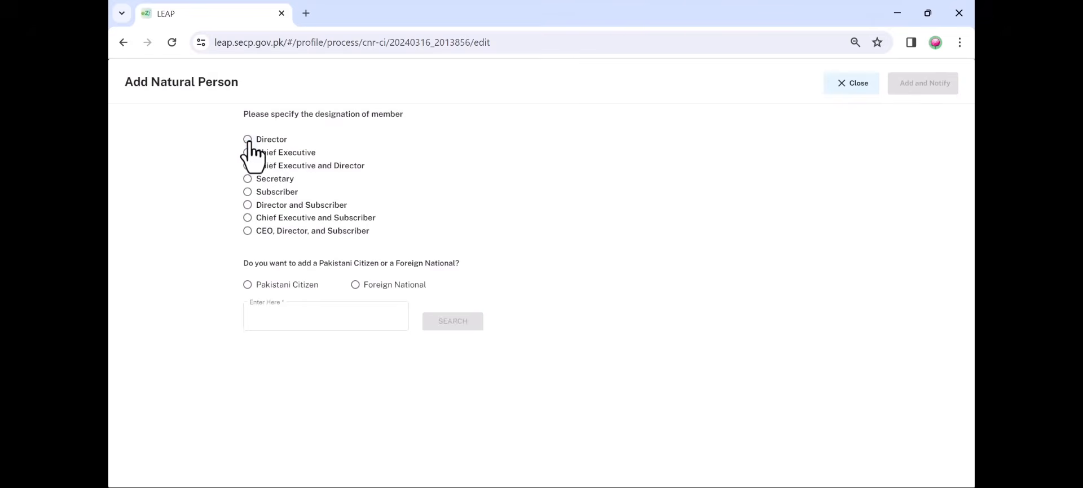
pyautogui.click(248, 140)
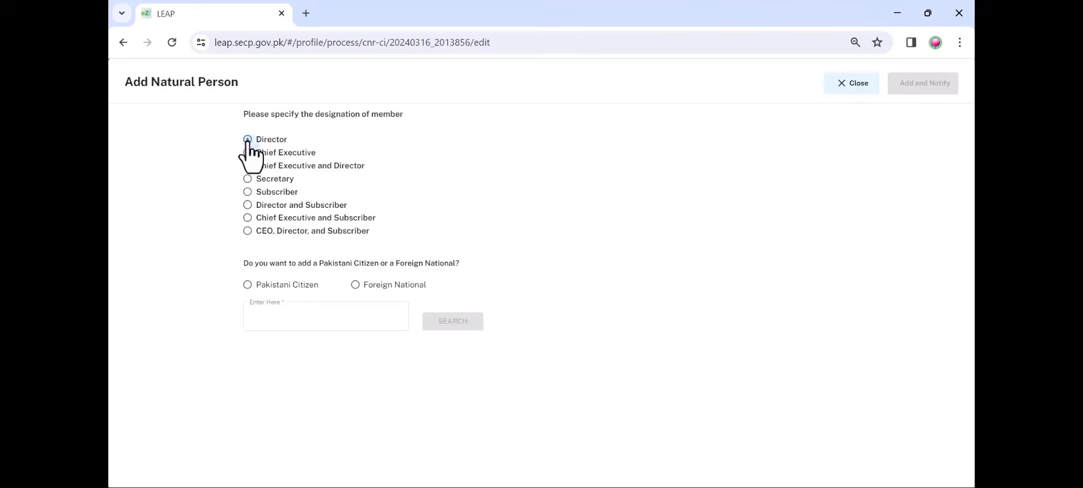
pyautogui.click(247, 284)
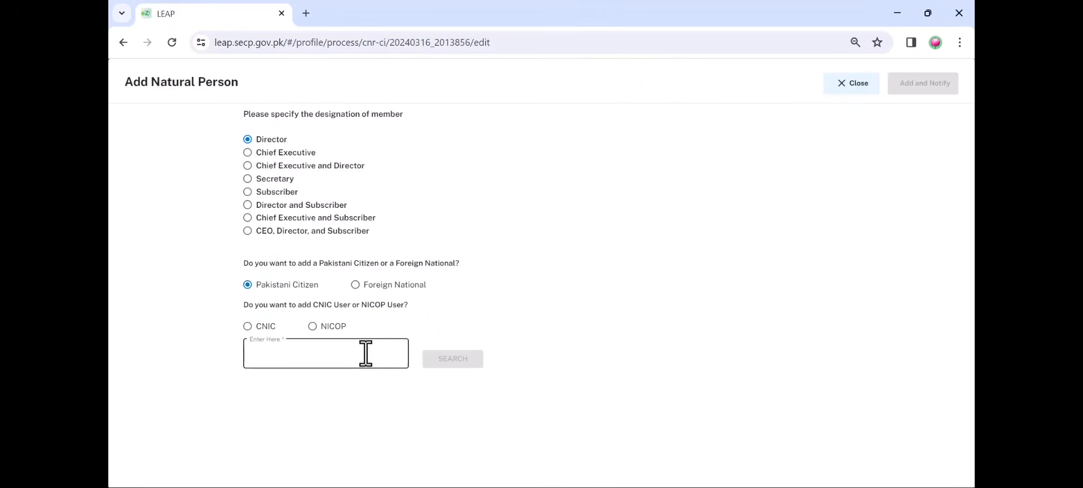
pyautogui.click(256, 327)
pyautogui.click(319, 358)
pyautogui.write('365')
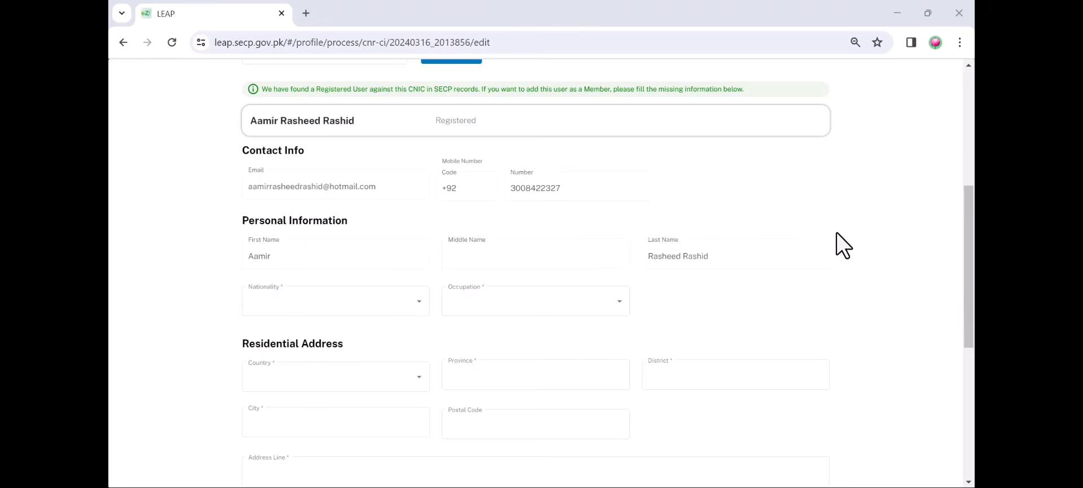
# Scroll the form and select the optional NTN field, leaving the person unsaved
pyautogui.scroll(-1, 837, 233)
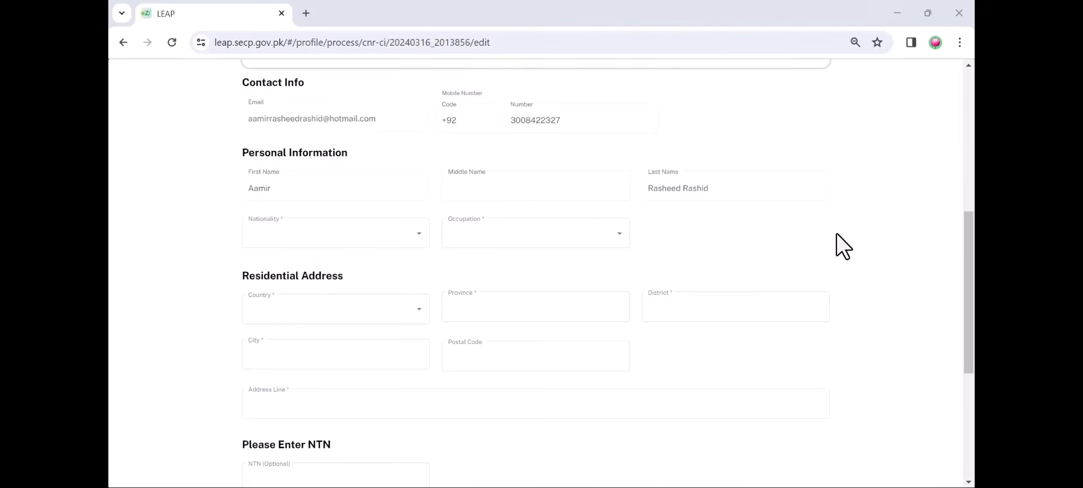
pyautogui.scroll(-1, 837, 234)
pyautogui.scroll(-2, 838, 245)
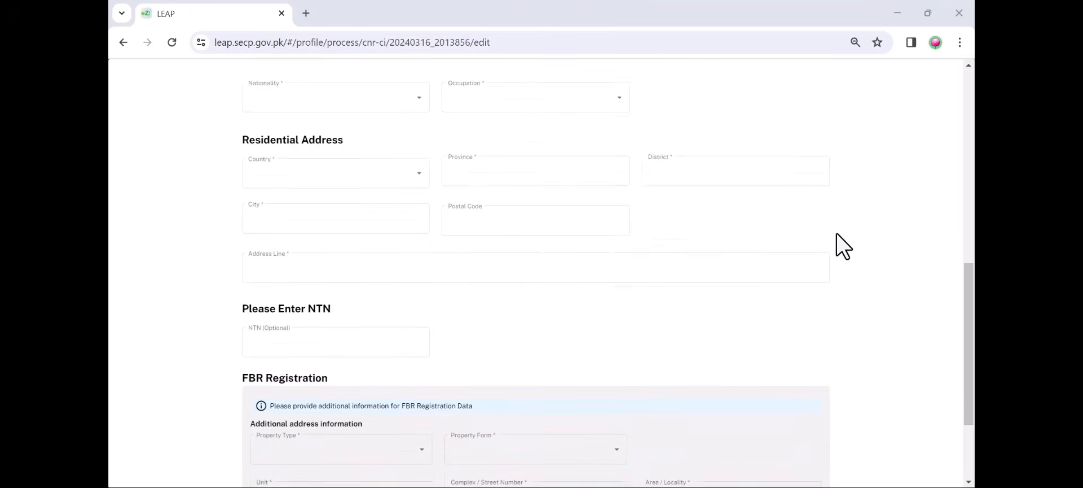
pyautogui.click(312, 277)
pyautogui.click(313, 277)
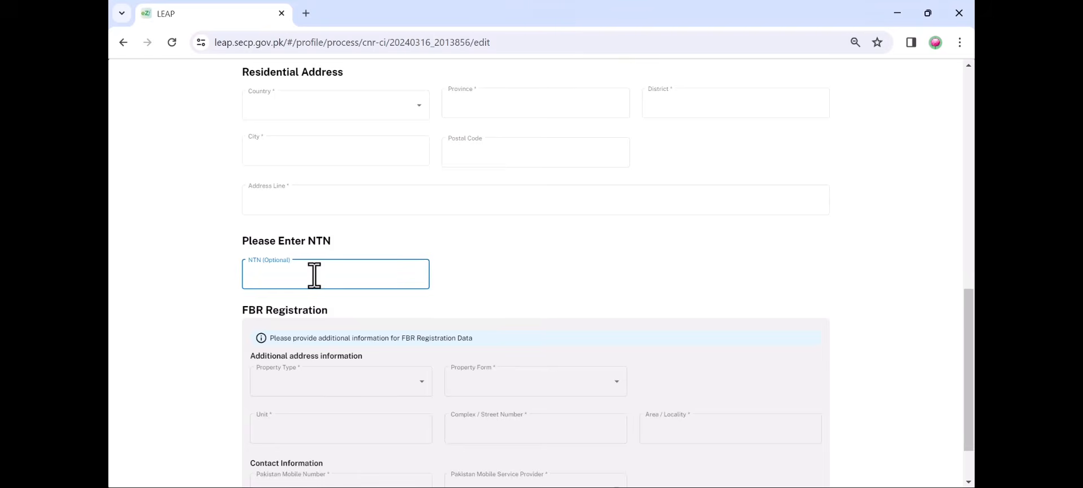
pyautogui.scroll(-1, 194, 322)
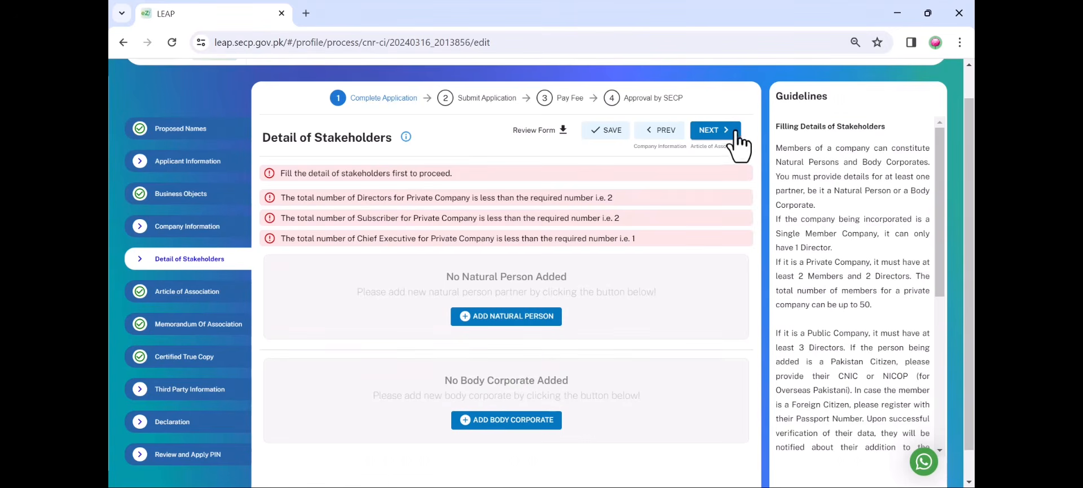
# Advance from Detail of Stakeholders past Article of Association to the Memorandum Of Association page
pyautogui.click(719, 134)
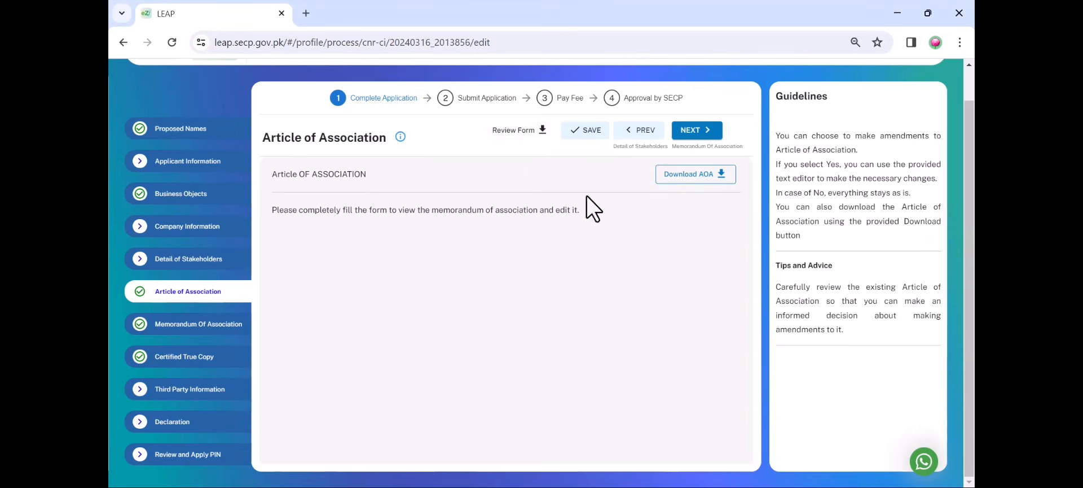
pyautogui.click(708, 131)
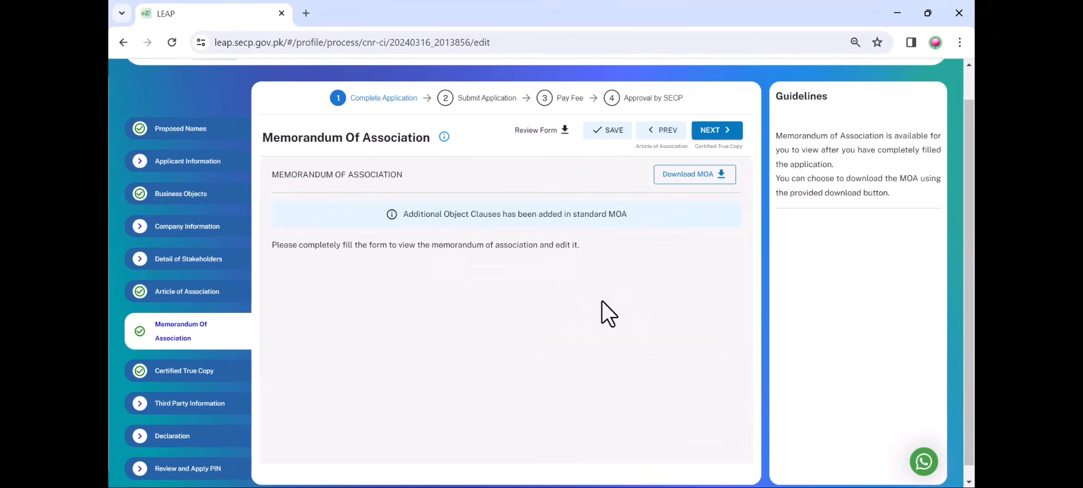
# List the statutory forms and preview the Form 1 incorporation application in a new tab
pyautogui.click(552, 133)
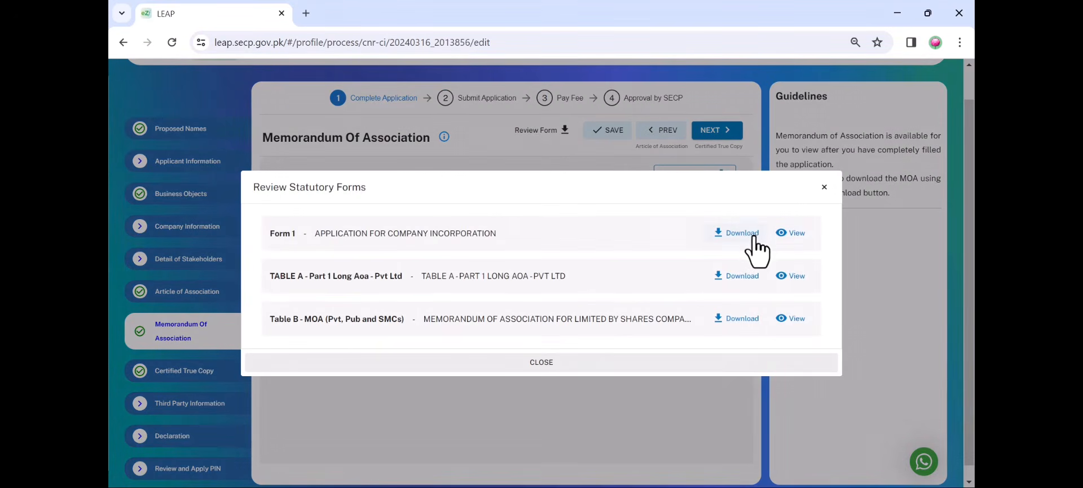
pyautogui.click(795, 233)
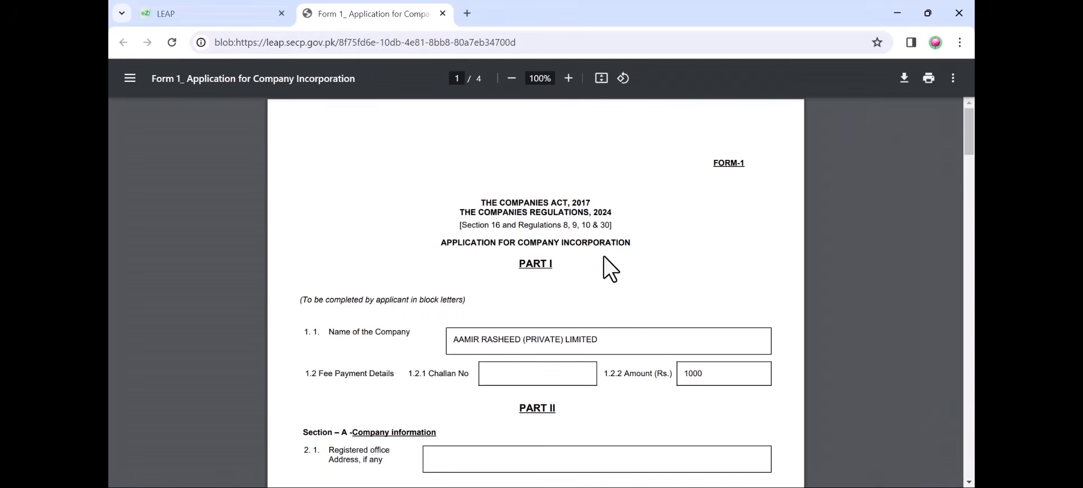
pyautogui.scroll(-15, 605, 256)
pyautogui.scroll(-5, 590, 278)
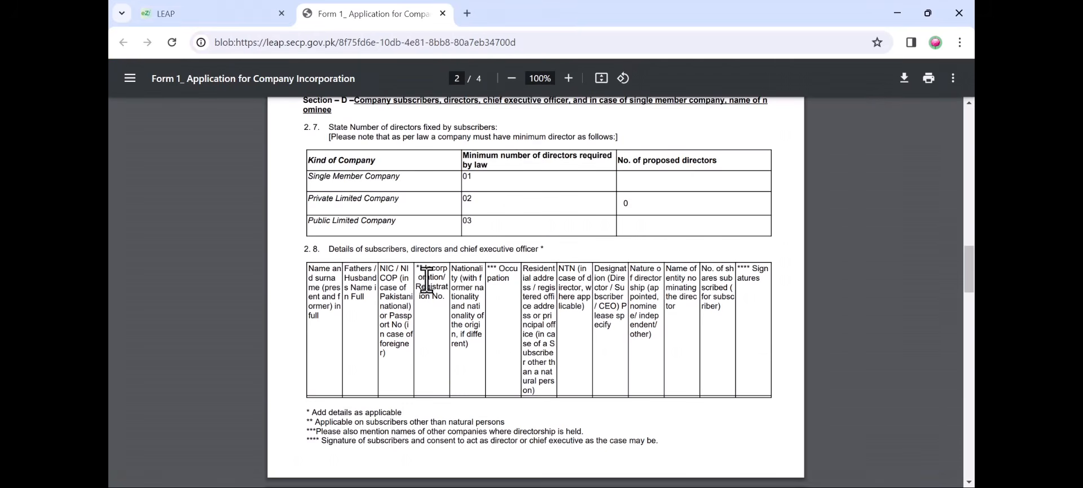
# Back in LEAP, preview the Table A articles of association in its own tab
pyautogui.click(150, 13)
pyautogui.click(791, 277)
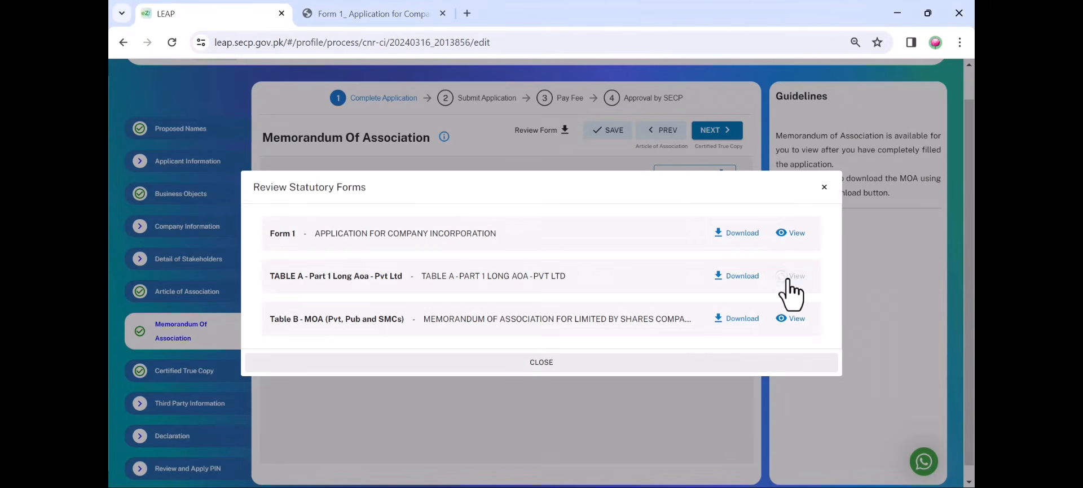
pyautogui.scroll(-15, 508, 215)
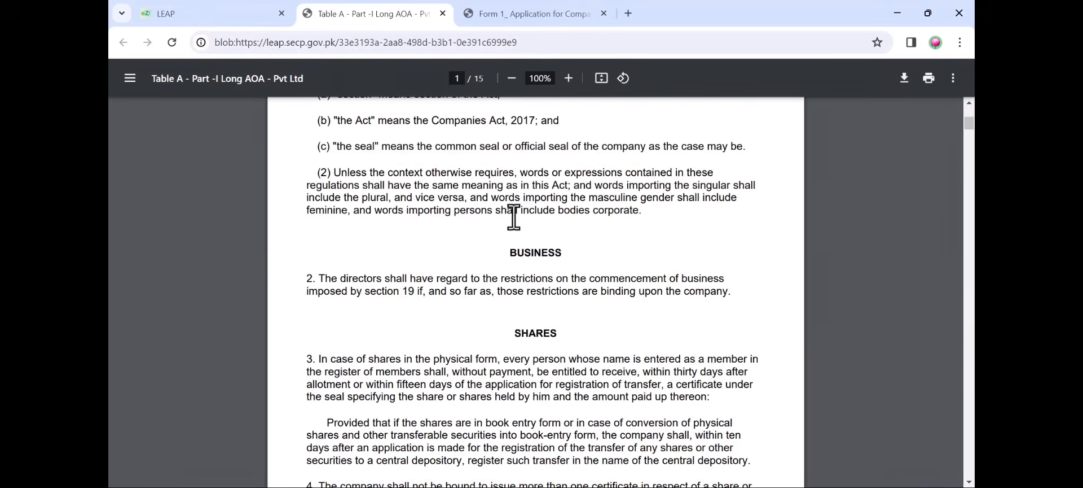
# Preview the Table B memorandum of association, then close the statutory forms list
pyautogui.click(165, 13)
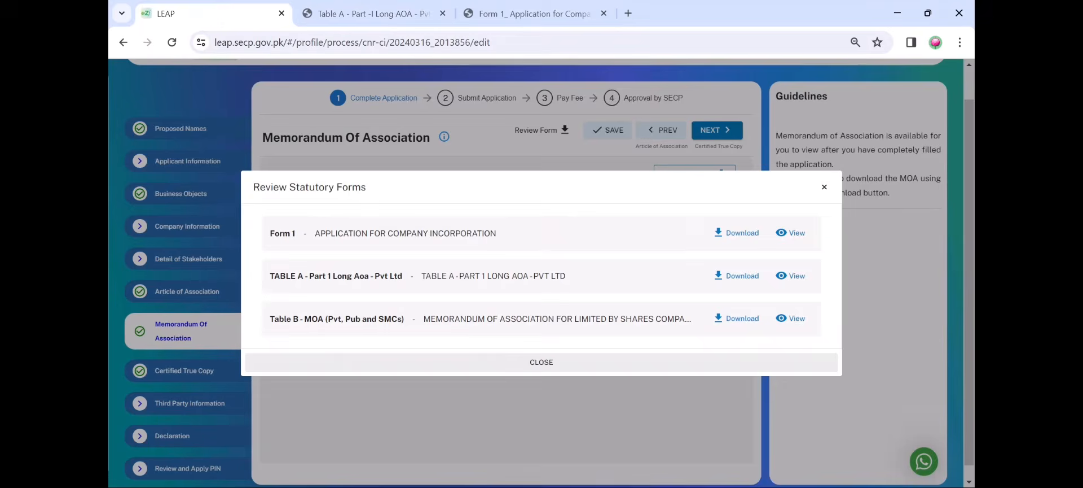
pyautogui.click(794, 320)
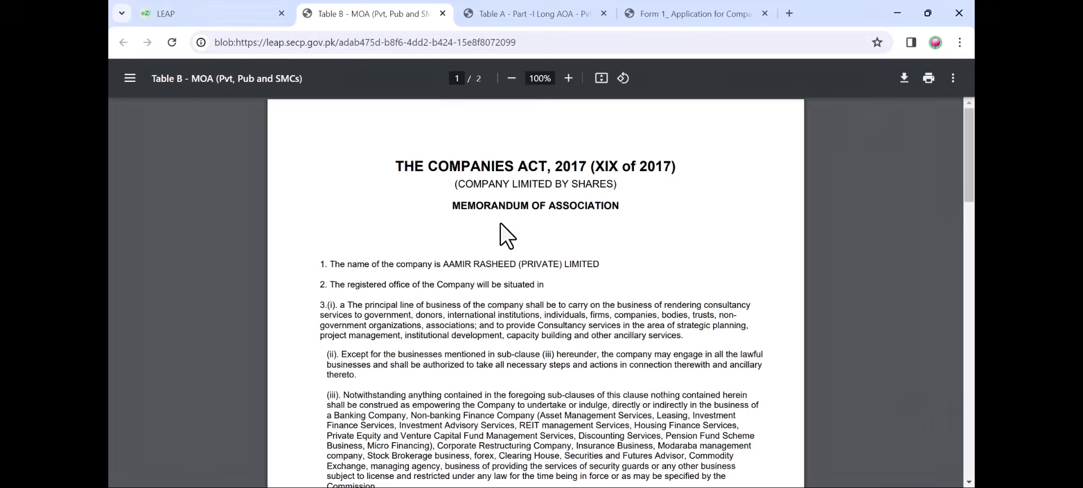
pyautogui.scroll(-15, 500, 226)
pyautogui.click(228, 13)
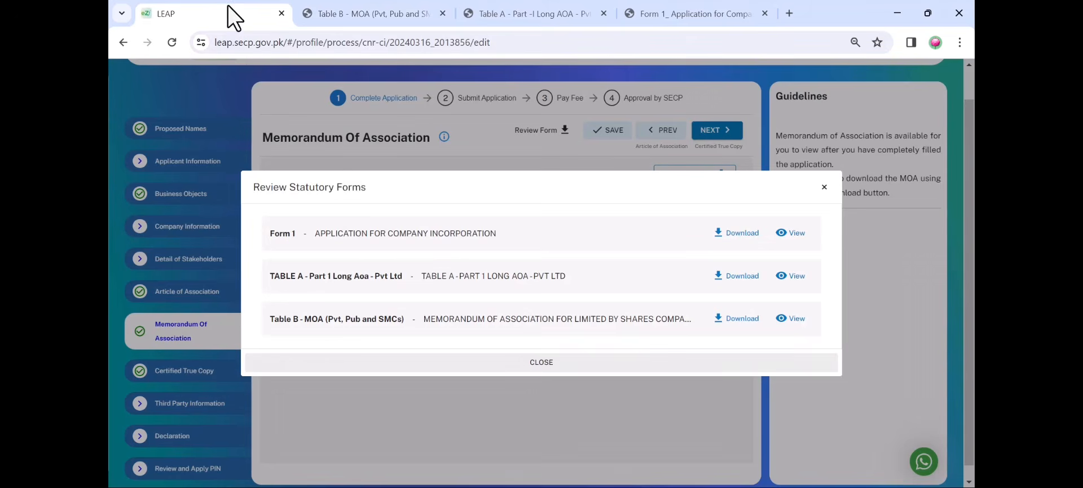
pyautogui.click(825, 188)
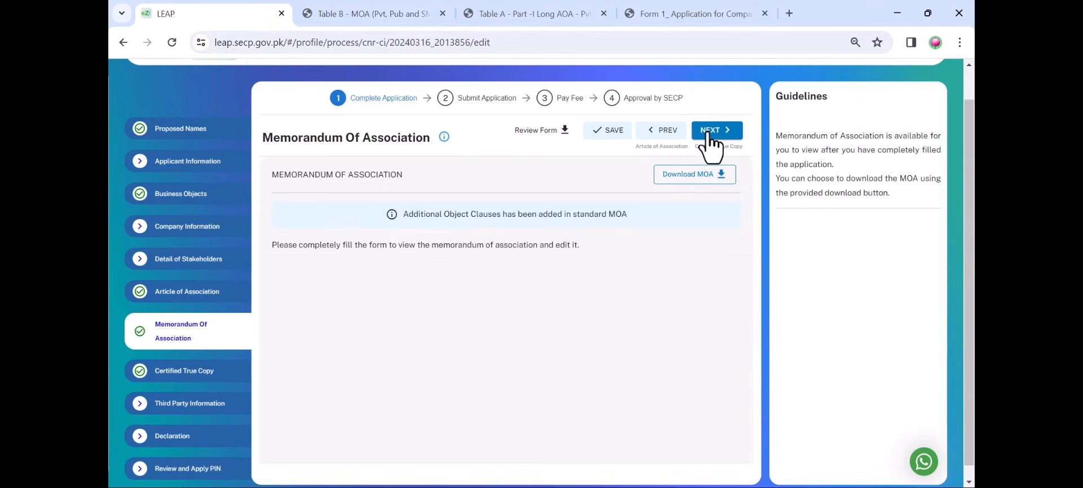
# Advance past Memorandum Of Association, Certified True Copy and Third Party Information to Declaration
pyautogui.click(708, 133)
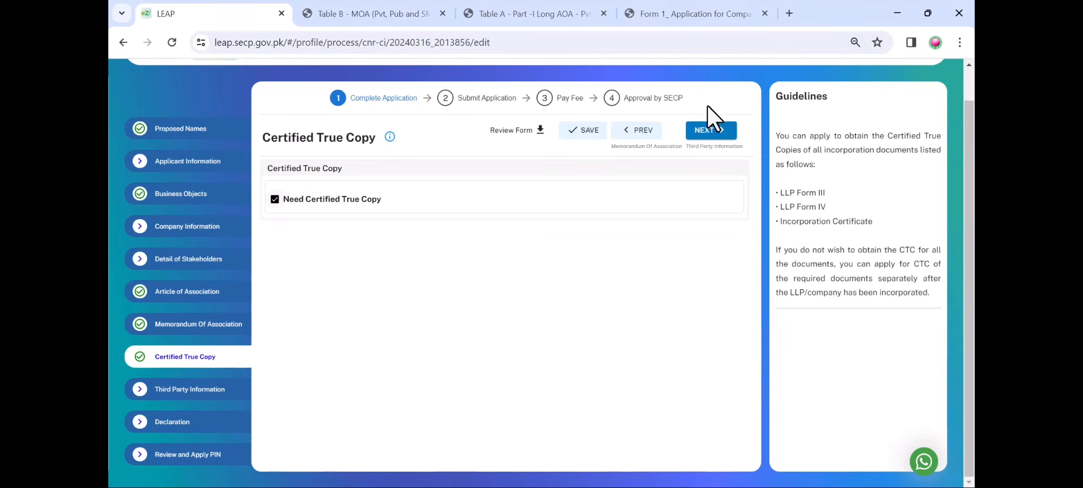
pyautogui.click(712, 134)
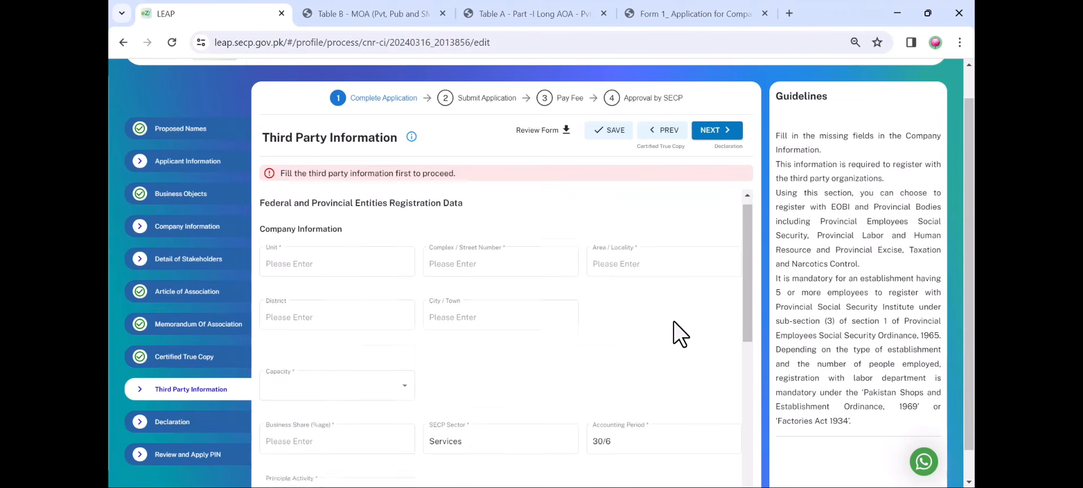
pyautogui.scroll(-3, 675, 322)
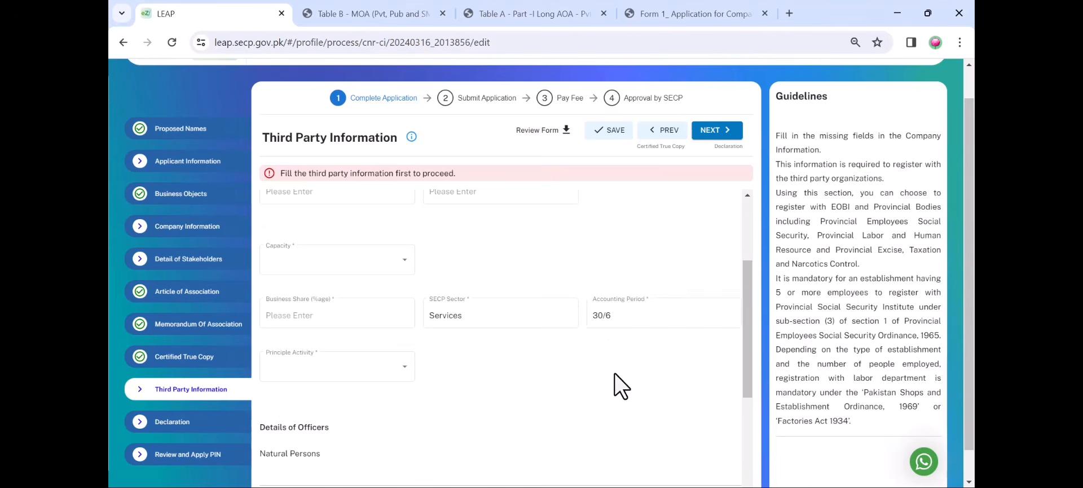
pyautogui.scroll(-4, 615, 373)
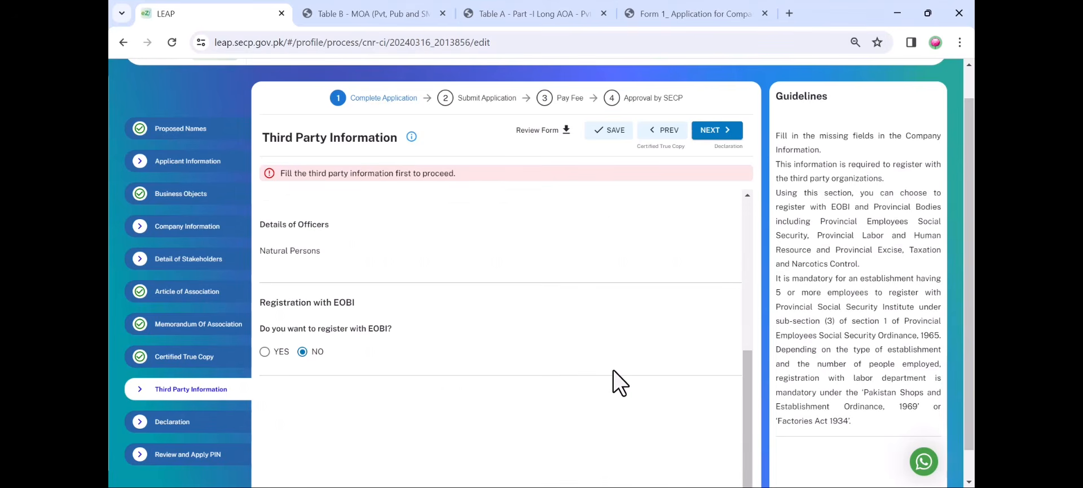
pyautogui.click(720, 135)
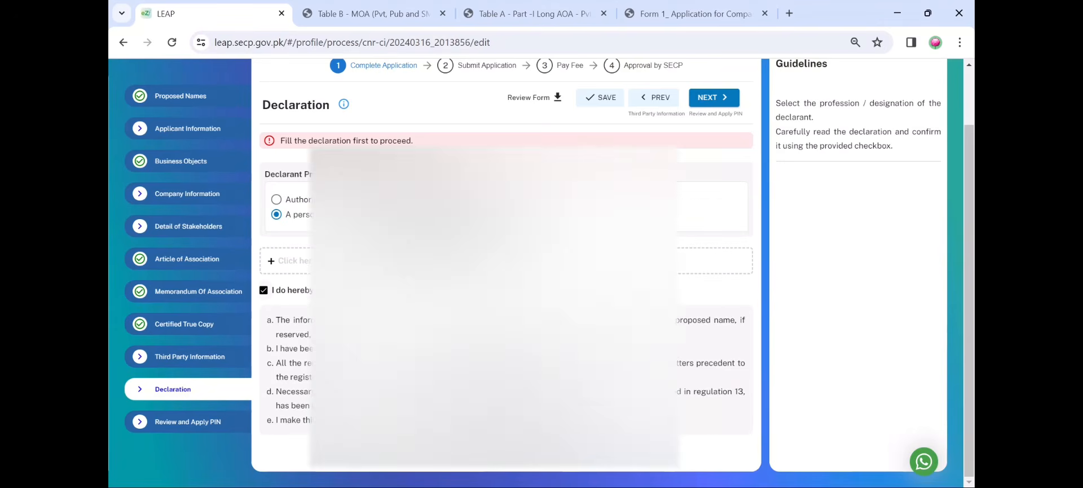
# Go from Declaration to Review and Apply PIN and read the summary down to Application Users
pyautogui.click(705, 102)
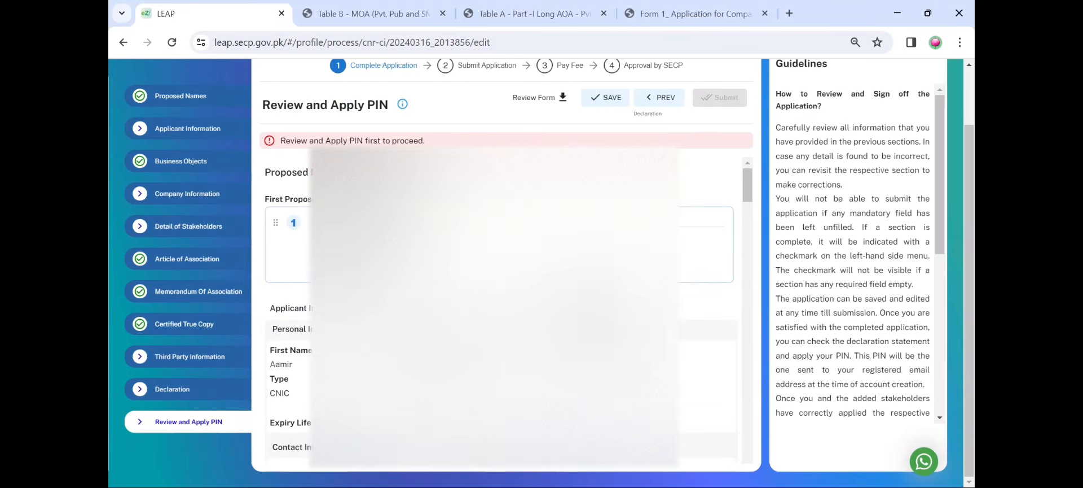
pyautogui.scroll(-3, 705, 282)
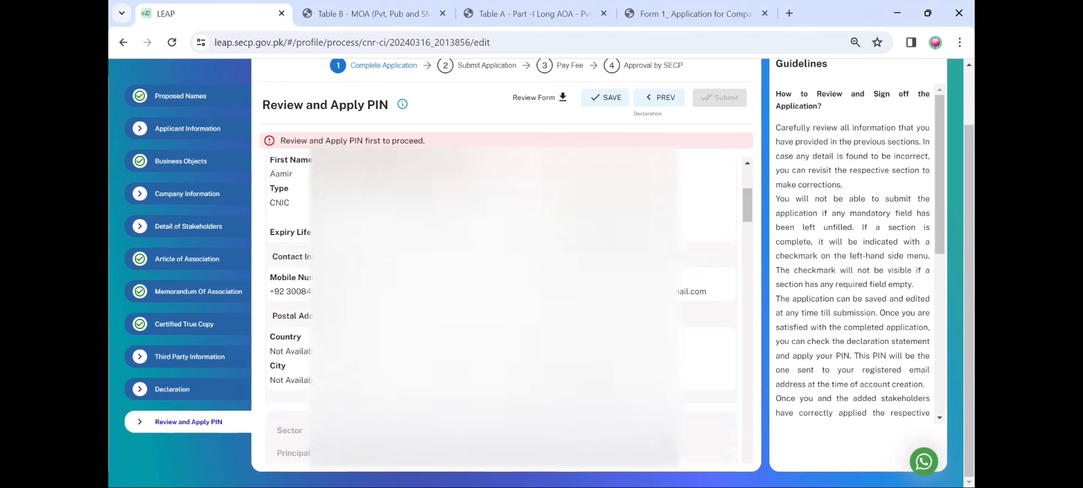
pyautogui.scroll(-10, 502, 310)
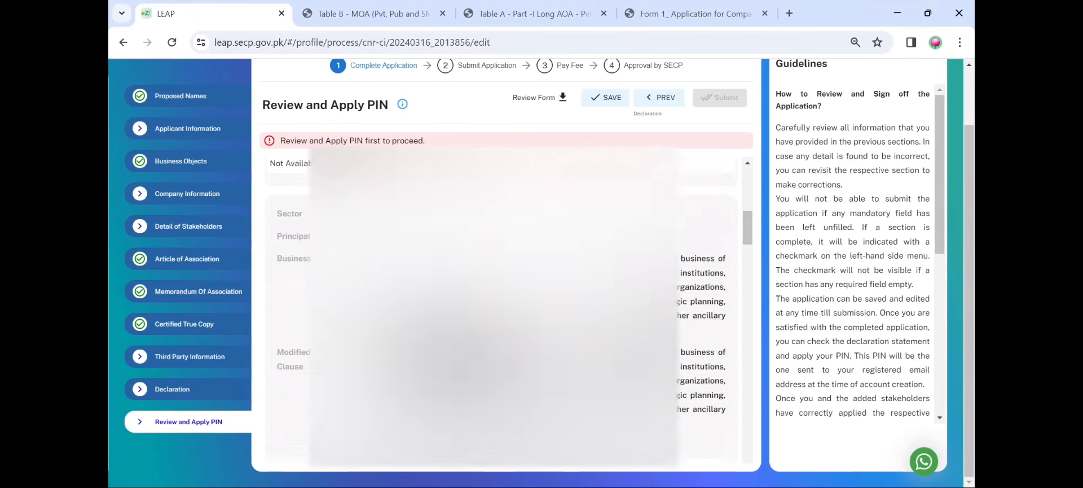
pyautogui.scroll(-3, 502, 310)
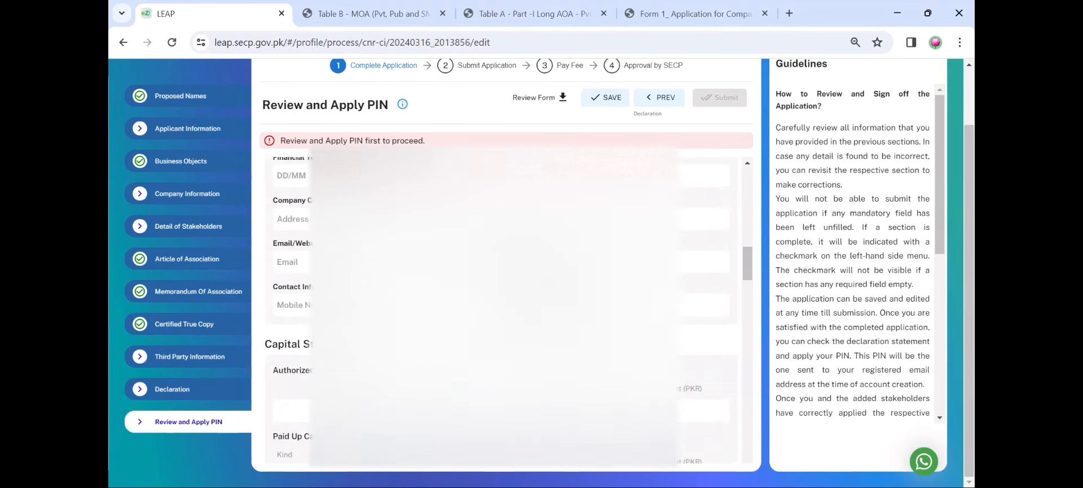
pyautogui.scroll(-2, 503, 311)
pyautogui.scroll(-6, 502, 311)
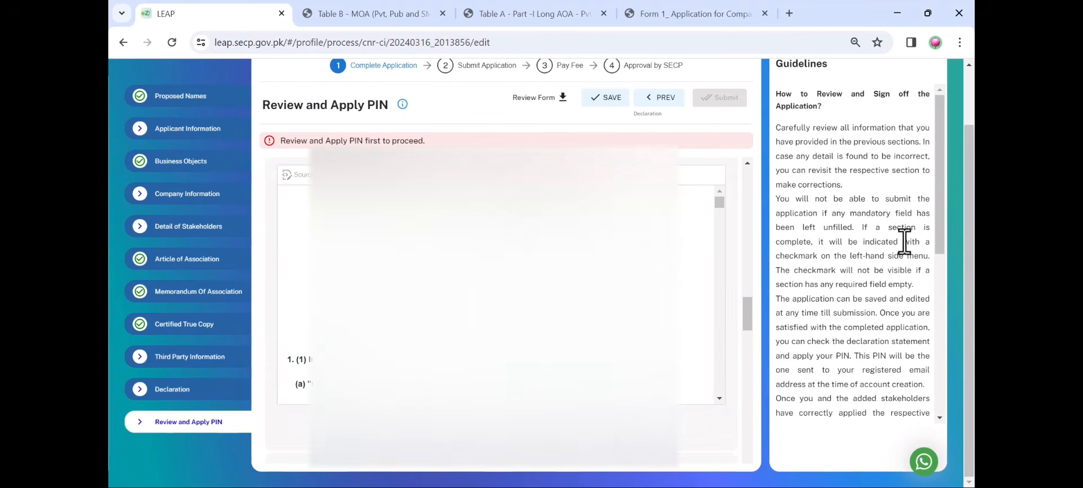
pyautogui.scroll(-6, 517, 320)
pyautogui.scroll(-15, 746, 392)
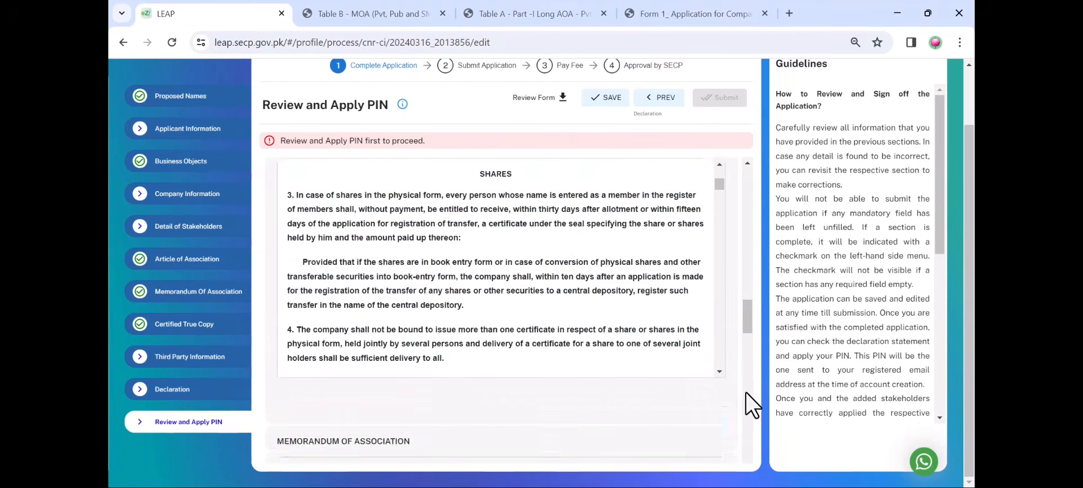
pyautogui.scroll(-4, 728, 392)
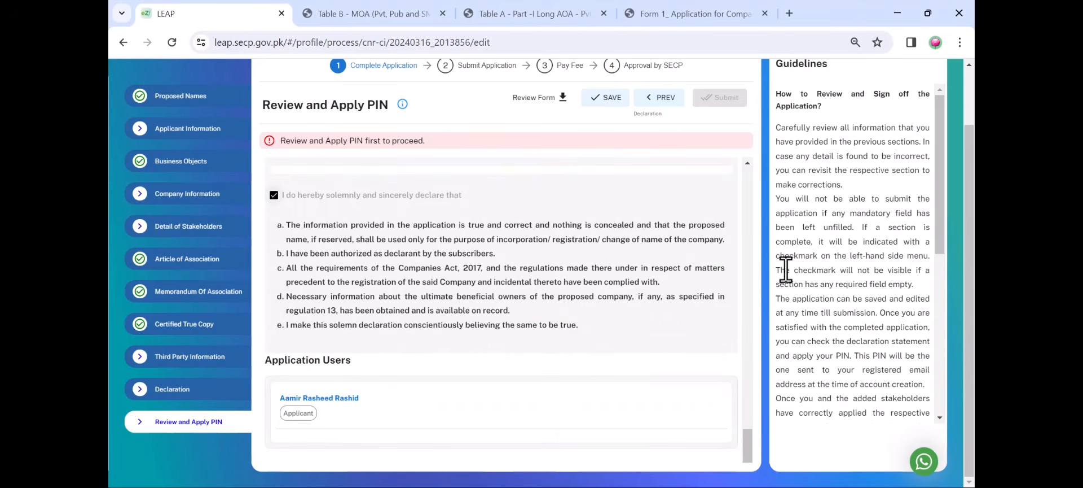
pyautogui.scroll(1, 785, 270)
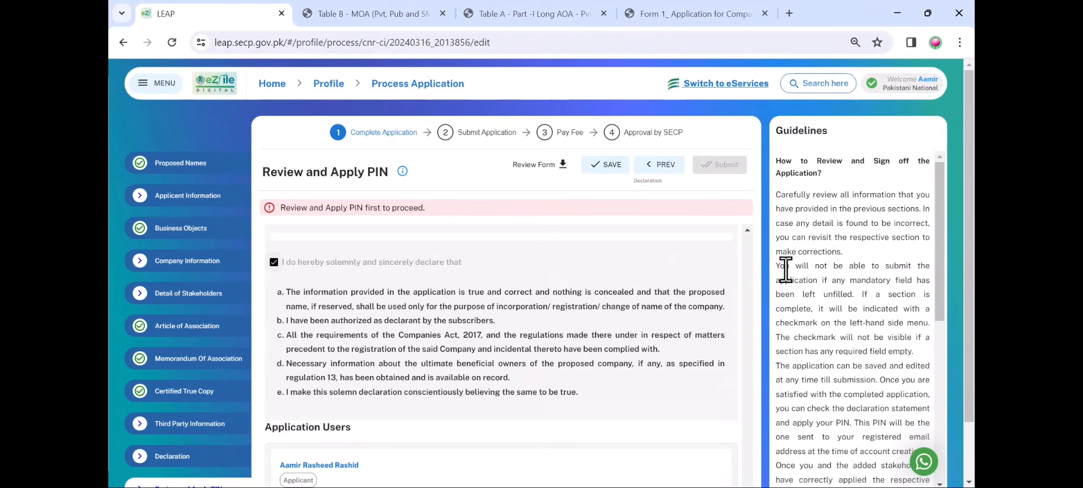